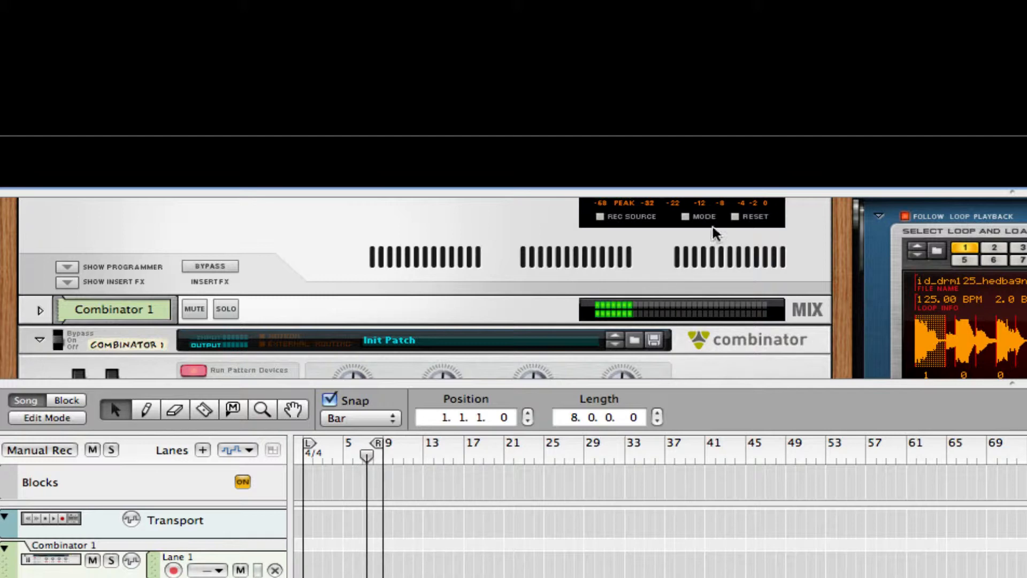
Step: Examine the finished rack, including the Combinator's Pulsar, RV7000 and Scream 4 devices and the Dr. Octo Rex drum loop
drag(504, 180, 504, 0)
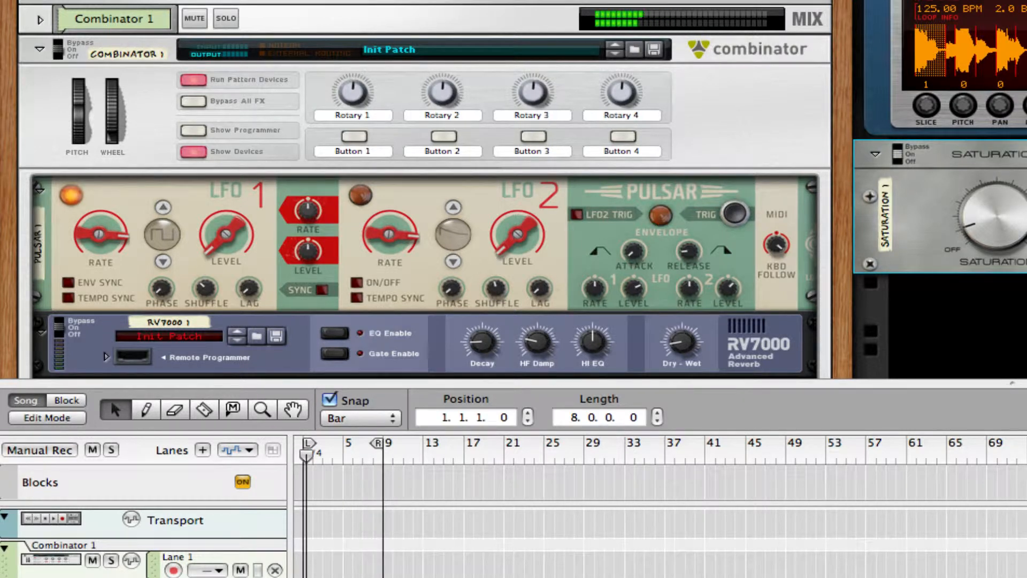
key(F5)
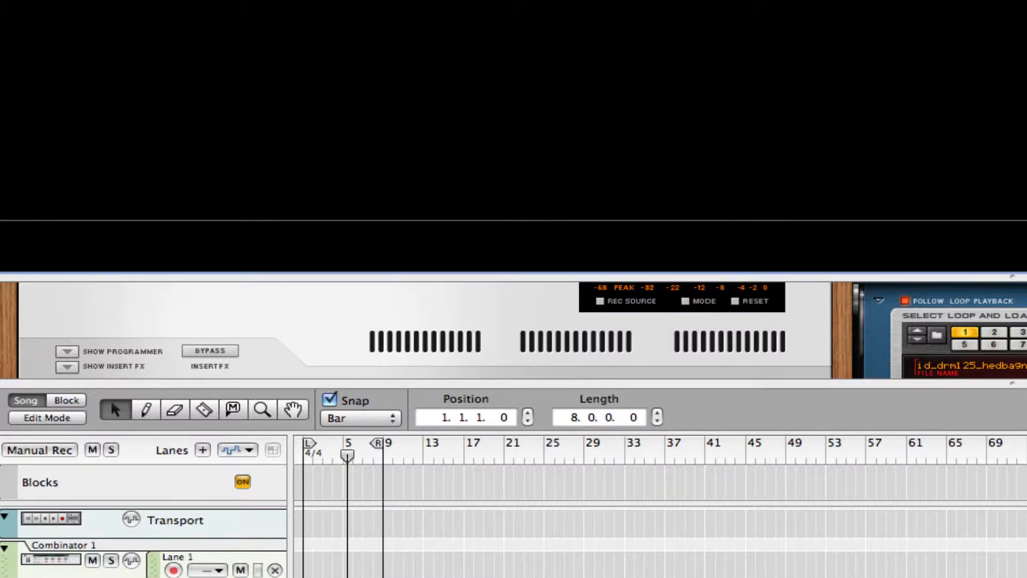
scroll(628, 271, down, 10)
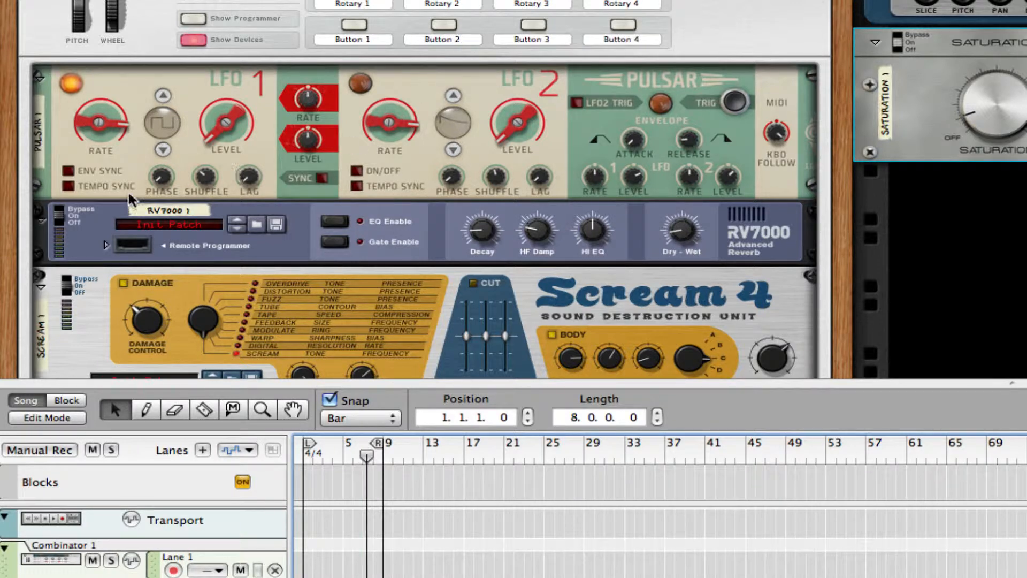
mouse_move(193, 181)
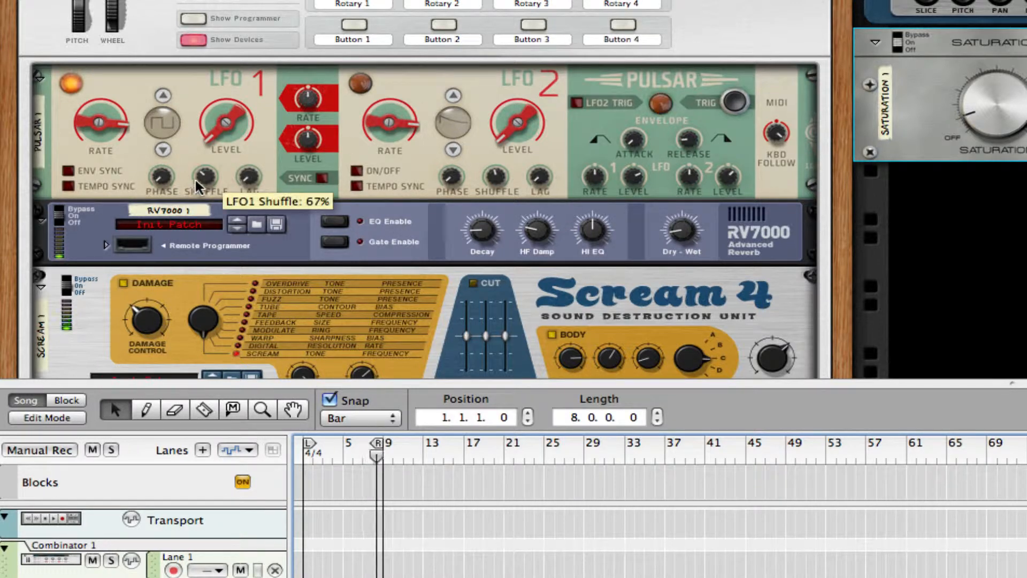
scroll(425, 214, up, 5)
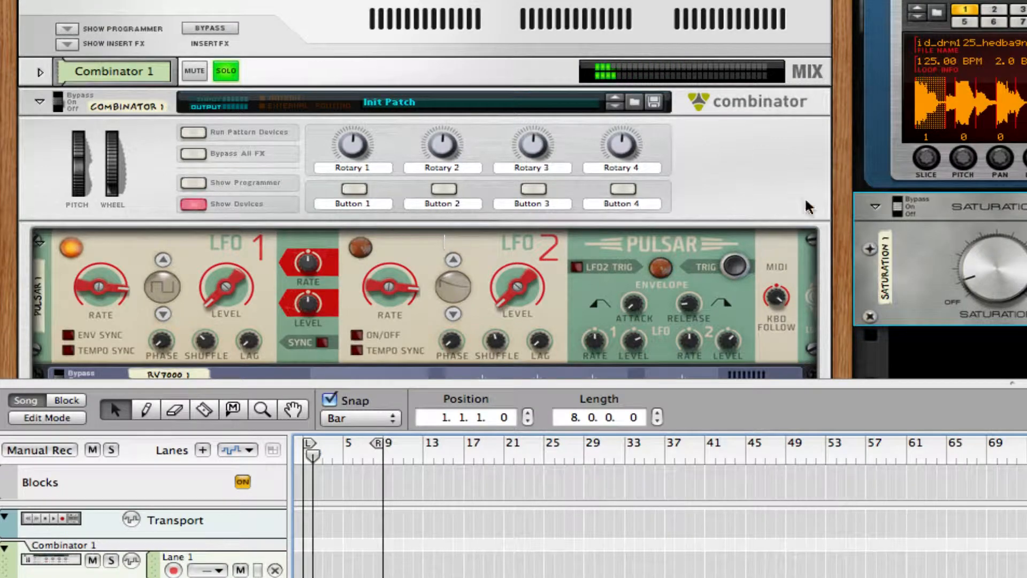
scroll(805, 206, down, 15)
scroll(805, 206, up, 20)
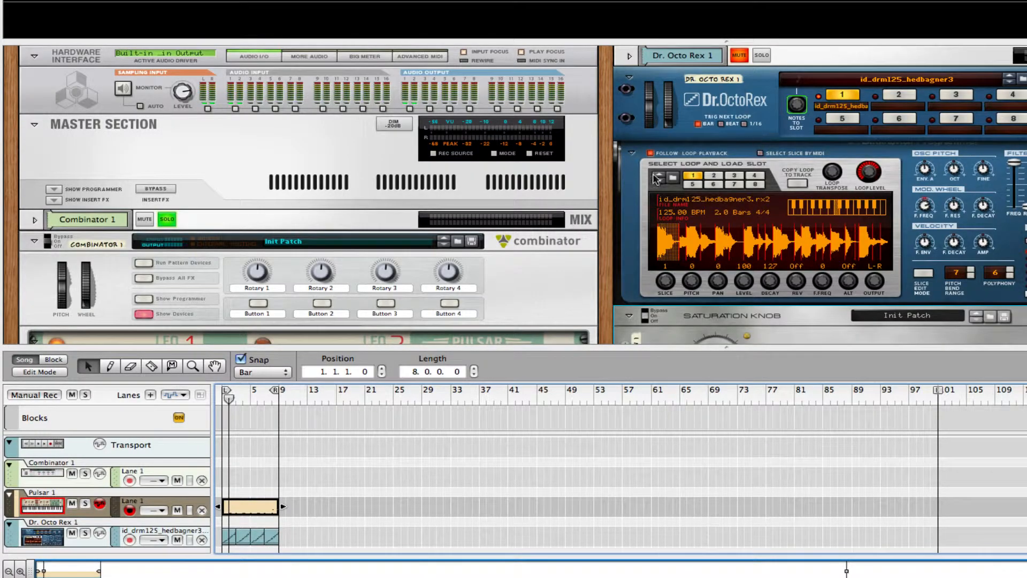
scroll(580, 194, down, 3)
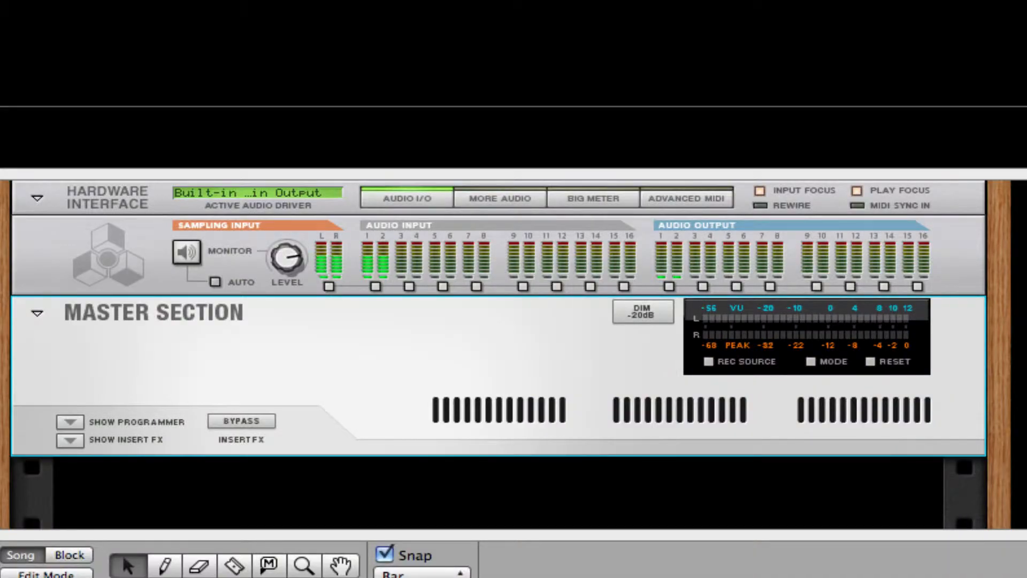
Step: Create an empty Combinator in the rack below the Master Section
scroll(287, 193, down, 10)
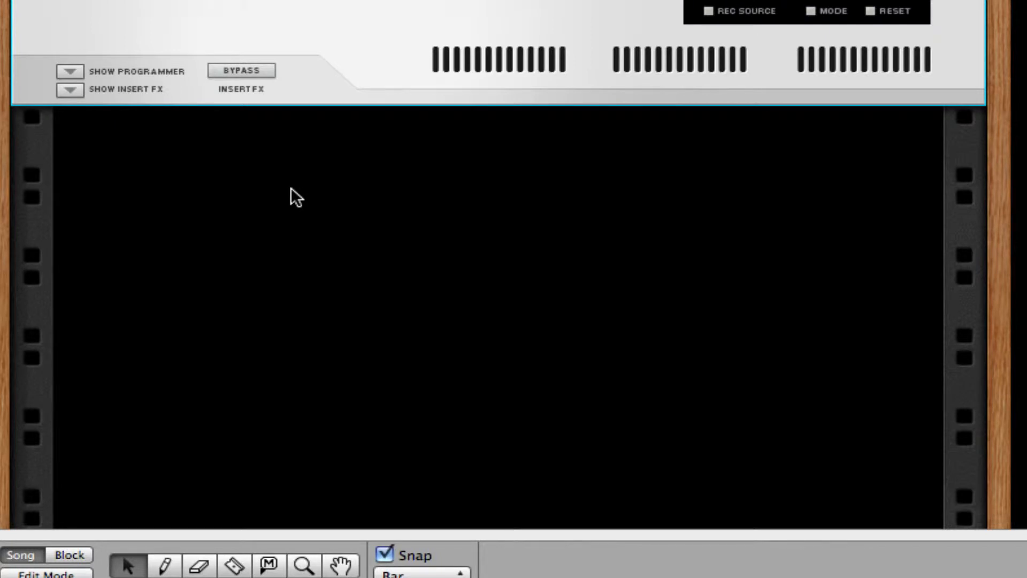
right_click(309, 186)
mouse_move(427, 374)
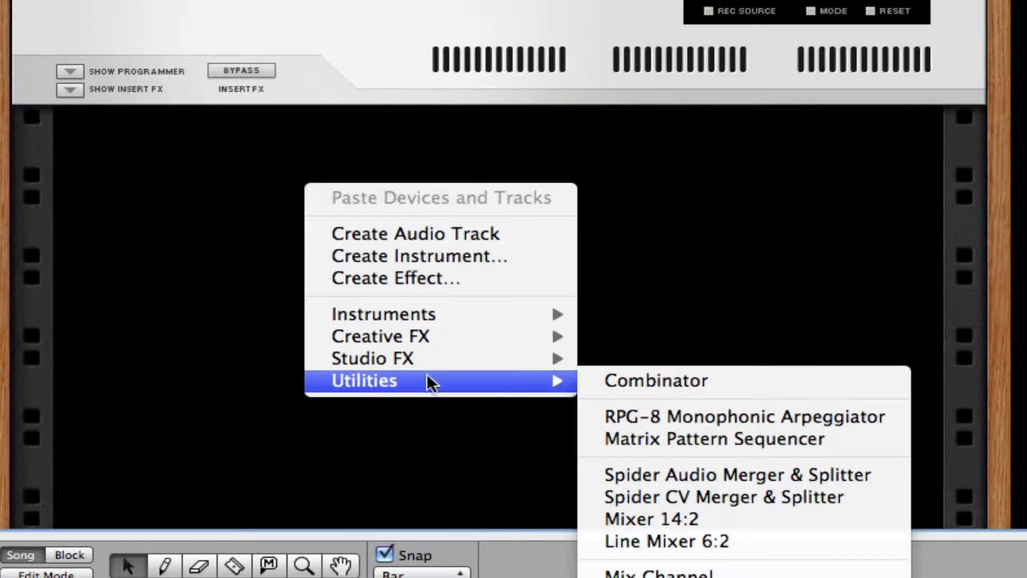
click(773, 384)
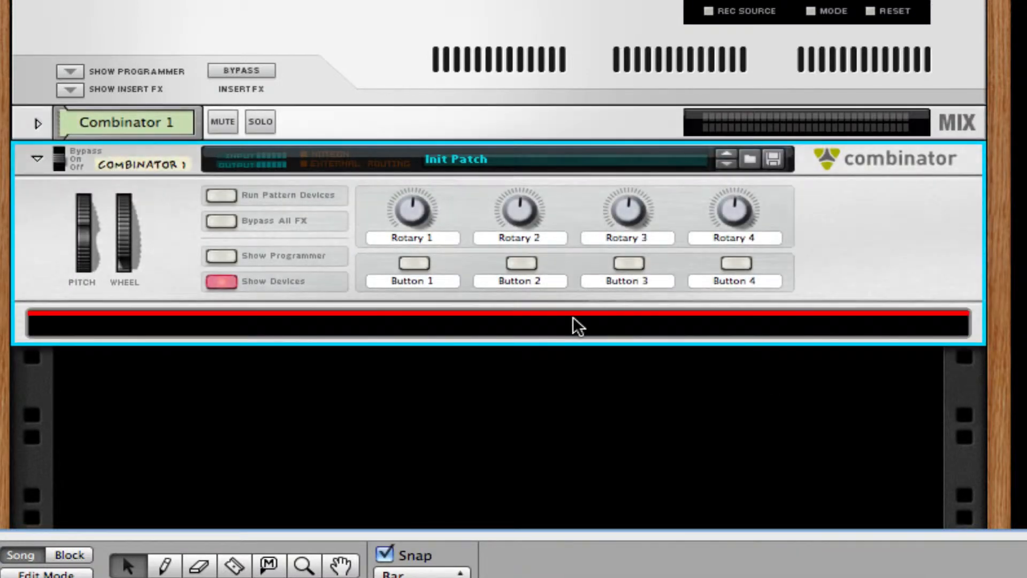
Step: Add a Pulsar LFO inside the Combinator and inspect its front and rear connections
right_click(573, 318)
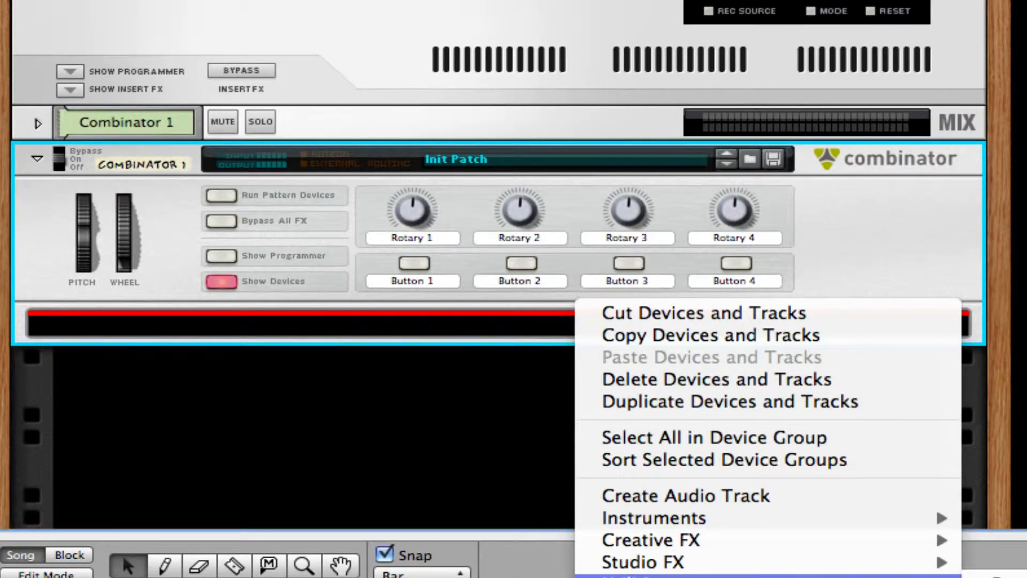
click(1006, 577)
scroll(472, 232, down, 3)
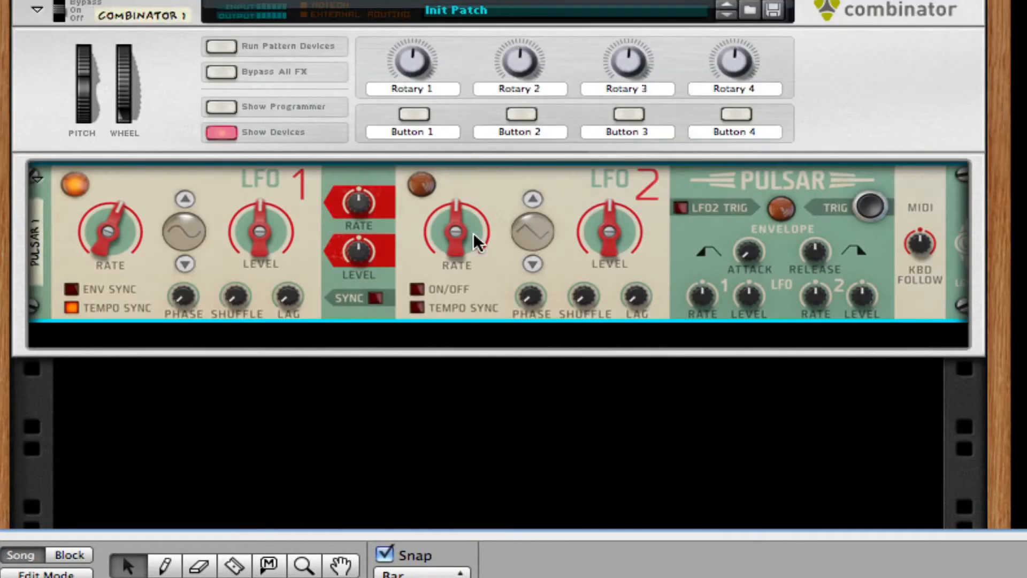
mouse_move(460, 239)
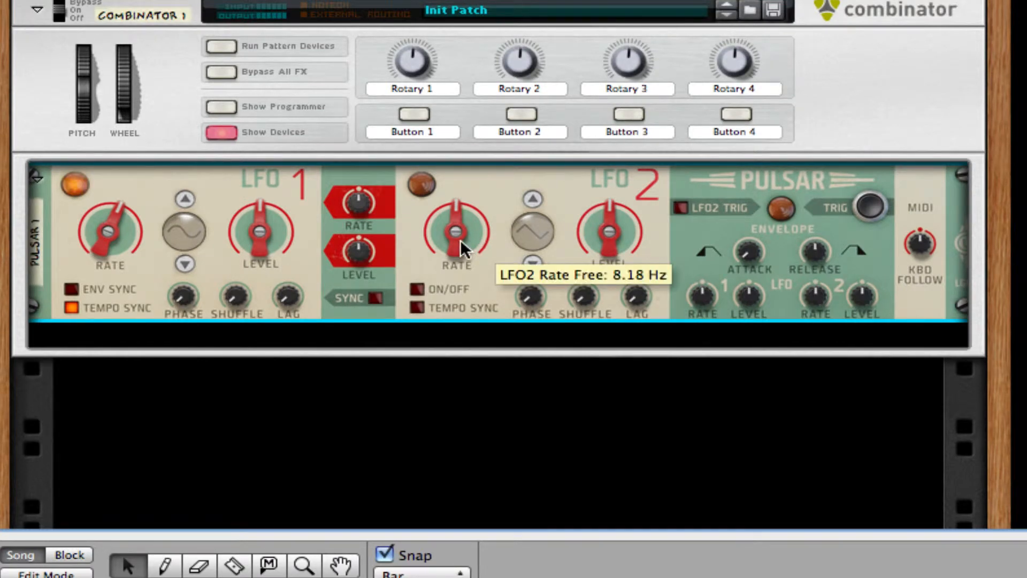
key(Tab)
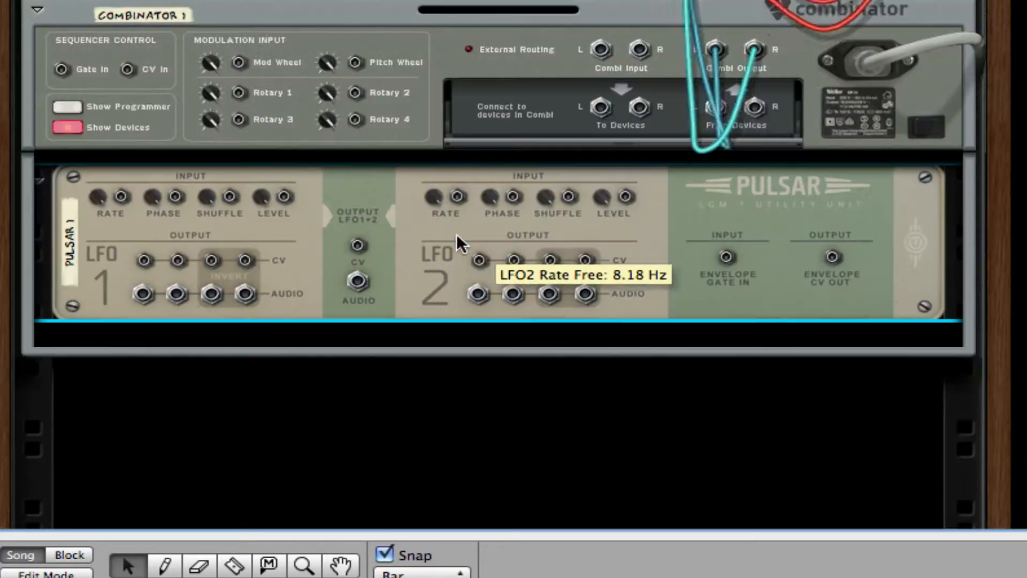
key(Tab)
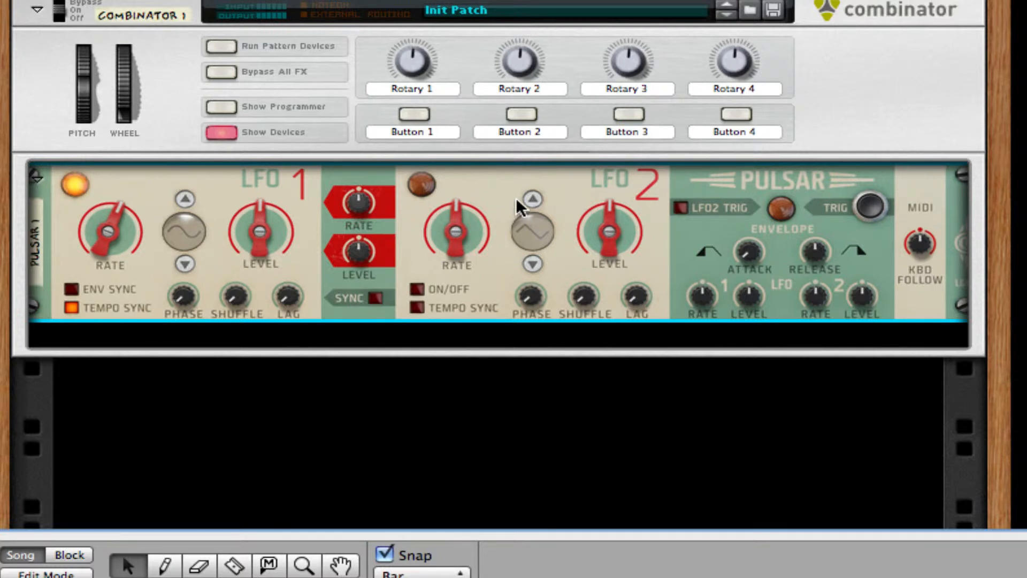
Step: Add an RV7000 Advanced Reverb below the Pulsar in the Combinator and check its rear connections
right_click(483, 185)
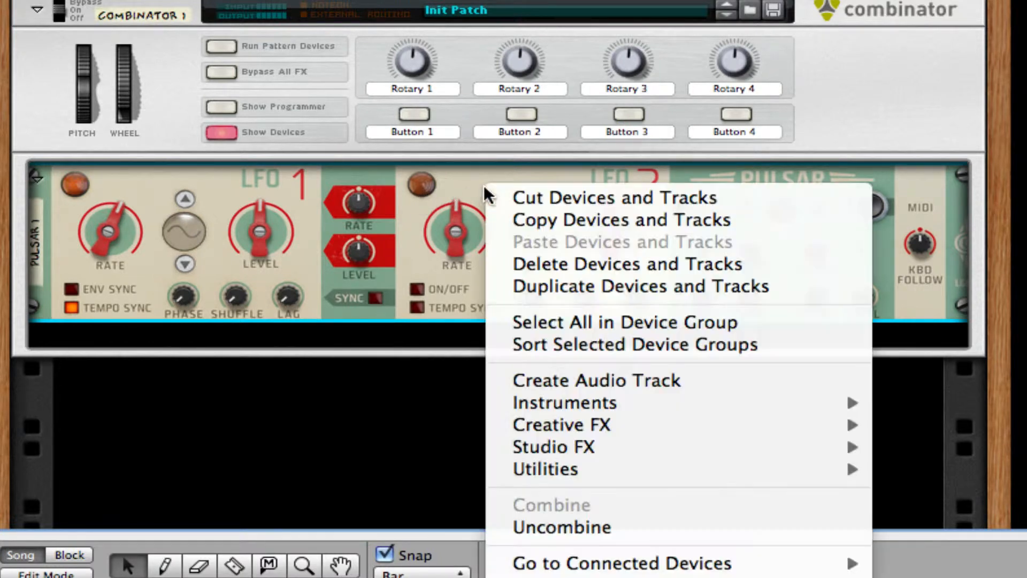
mouse_move(784, 428)
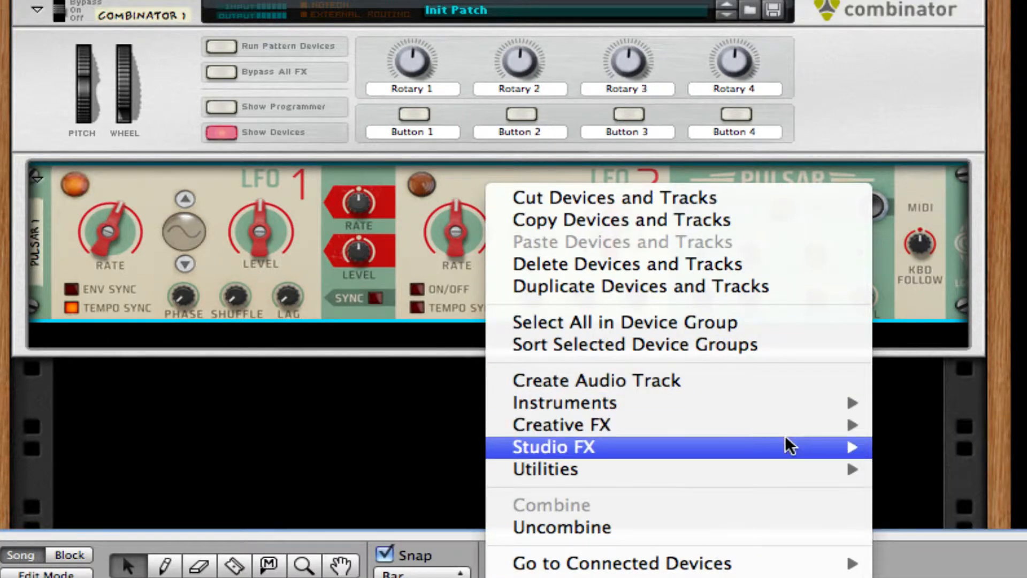
mouse_move(787, 447)
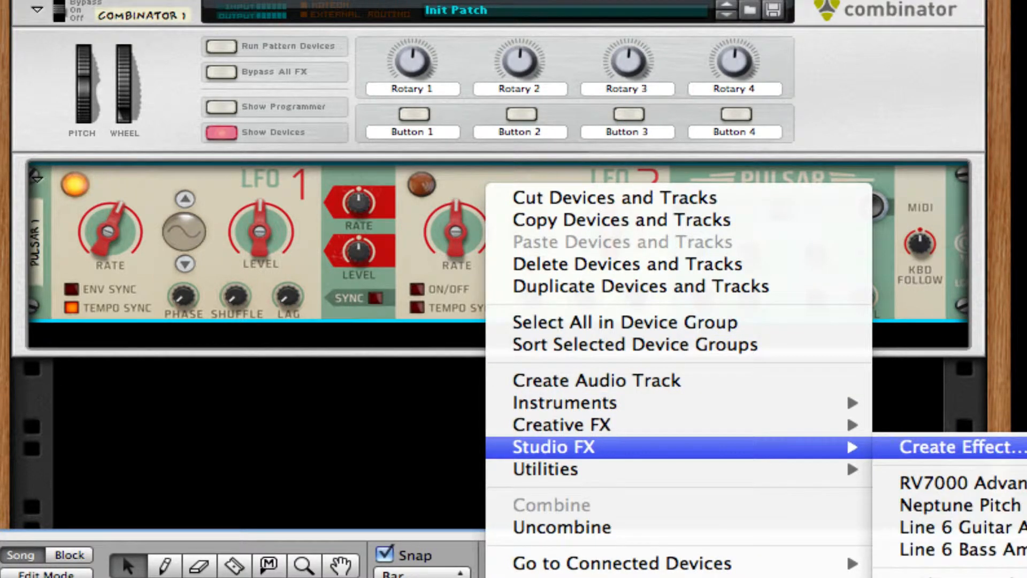
click(1020, 491)
key(Tab)
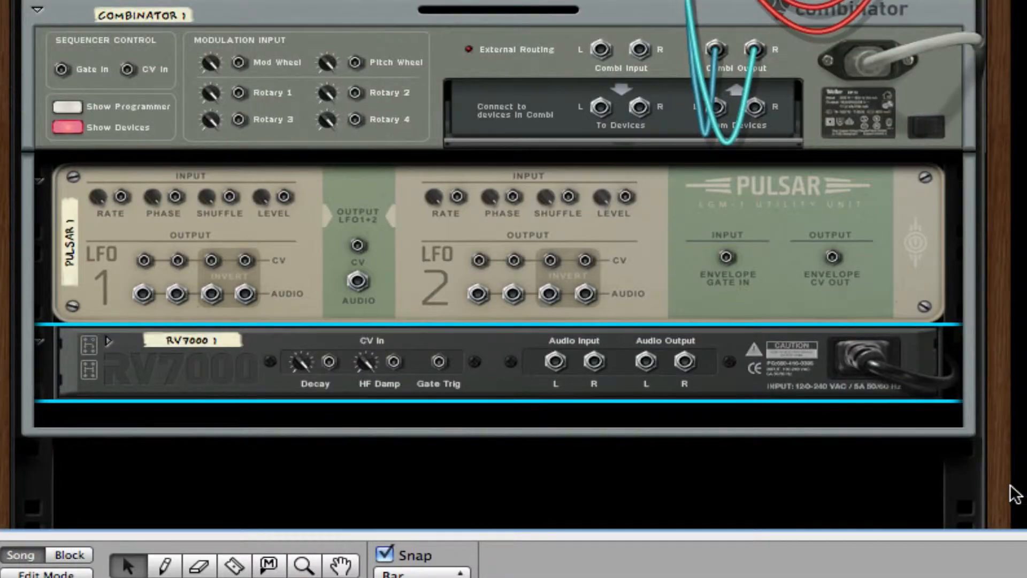
key(Tab)
Step: Add a Scream 4 distortion unit and an MClass Equalizer below the RV7000 in the Combinator
right_click(753, 364)
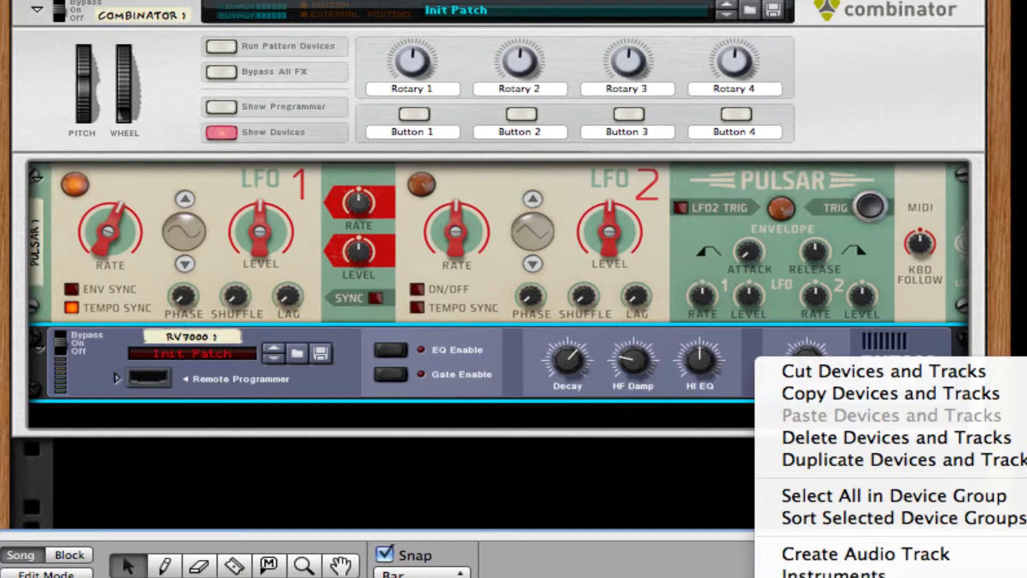
click(1017, 572)
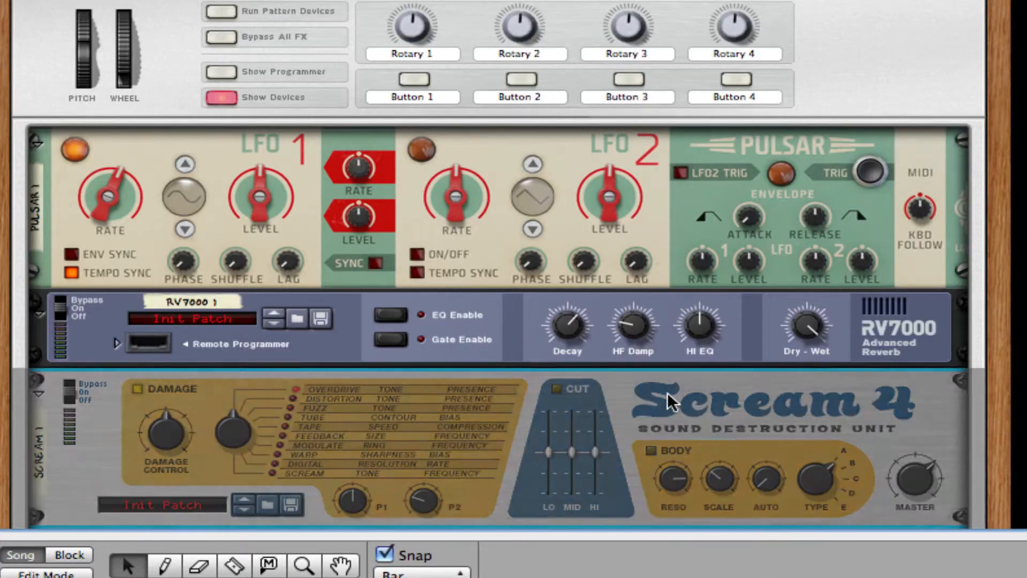
scroll(525, 293, down, 5)
right_click(660, 248)
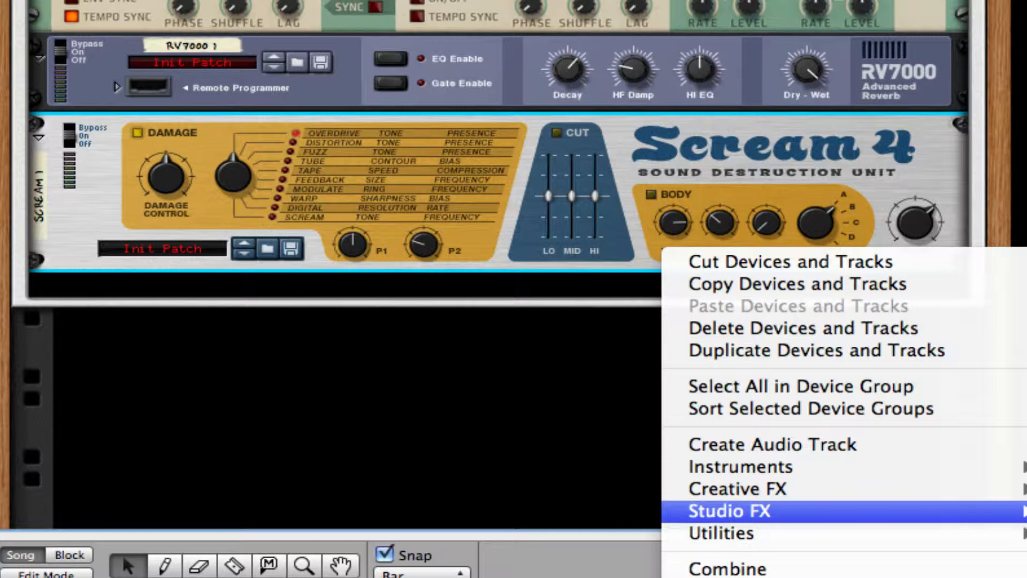
click(1023, 526)
Step: Add an MClass Maximizer below the MClass Equalizer and check the rear of the device chain
right_click(590, 367)
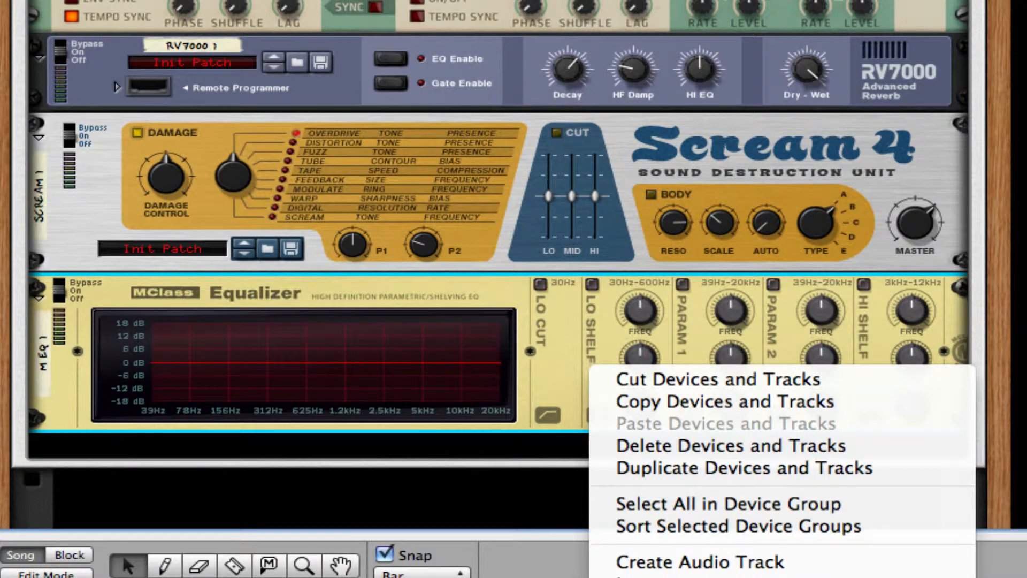
mouse_move(669, 577)
click(1023, 577)
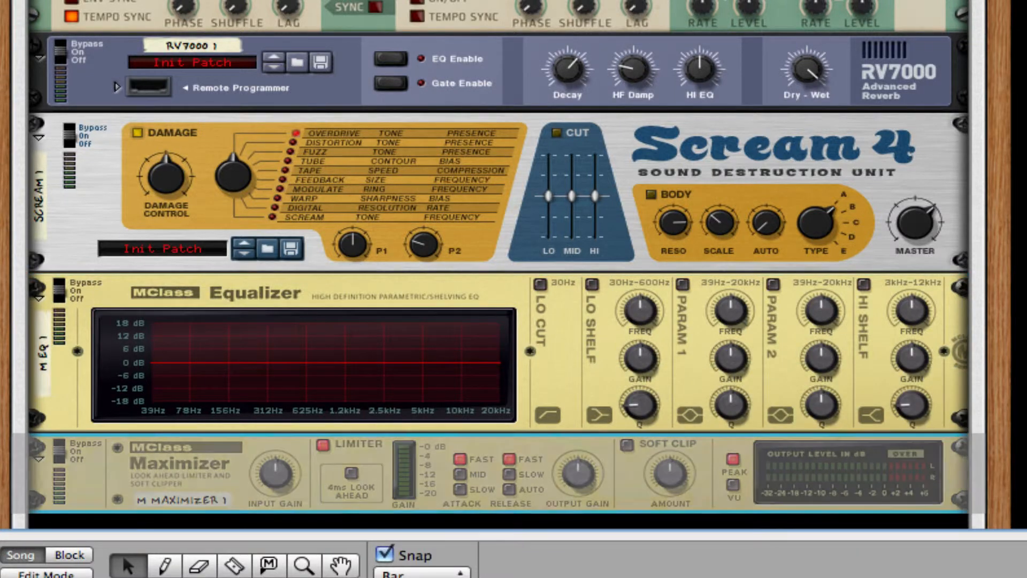
scroll(615, 235, up, 1)
scroll(615, 236, up, 2)
key(Tab)
key(Tab)
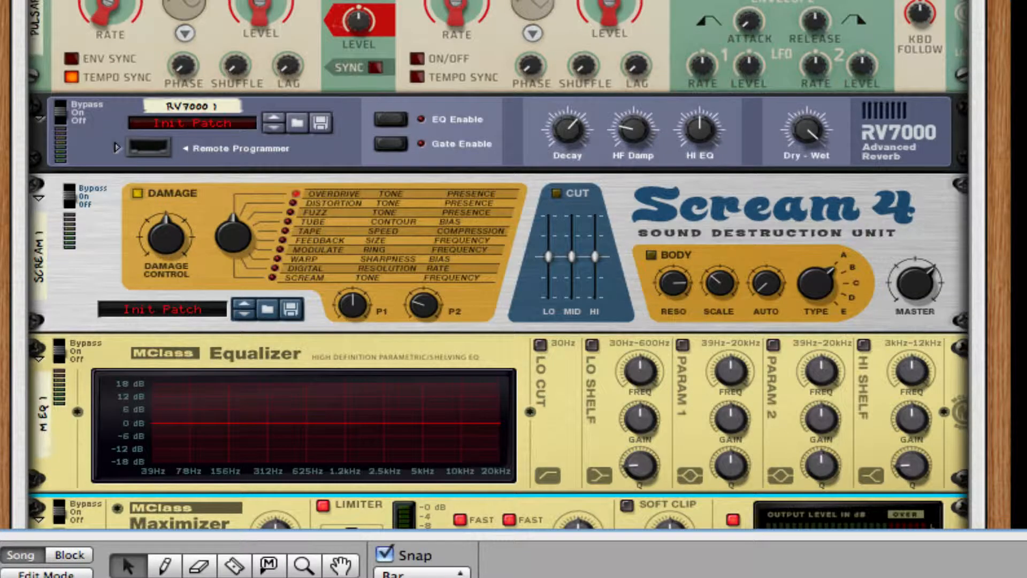
Step: Set the Pulsar's LFO 1 waveform to square and turn off LFO 1's tempo sync
click(183, 33)
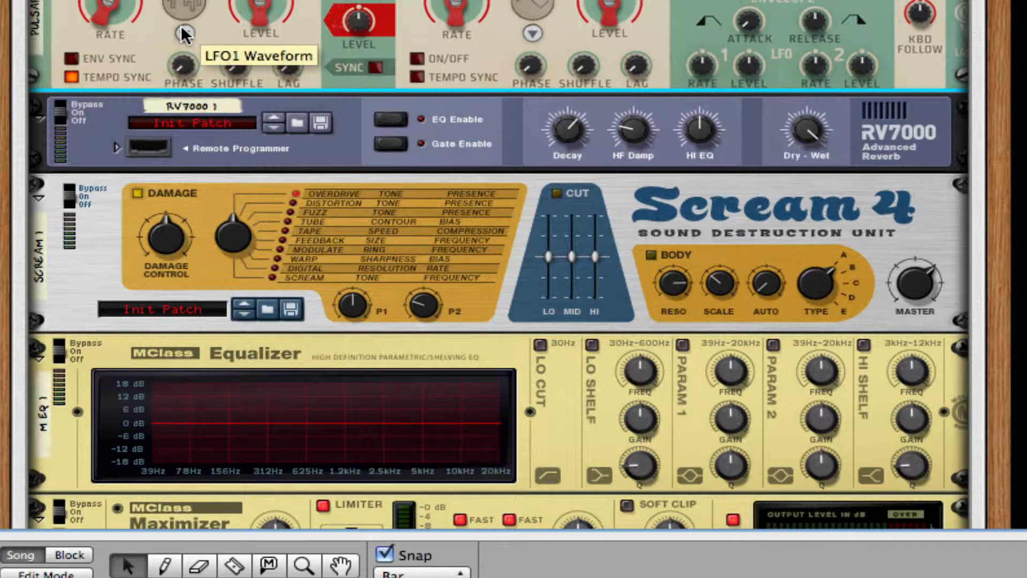
click(183, 33)
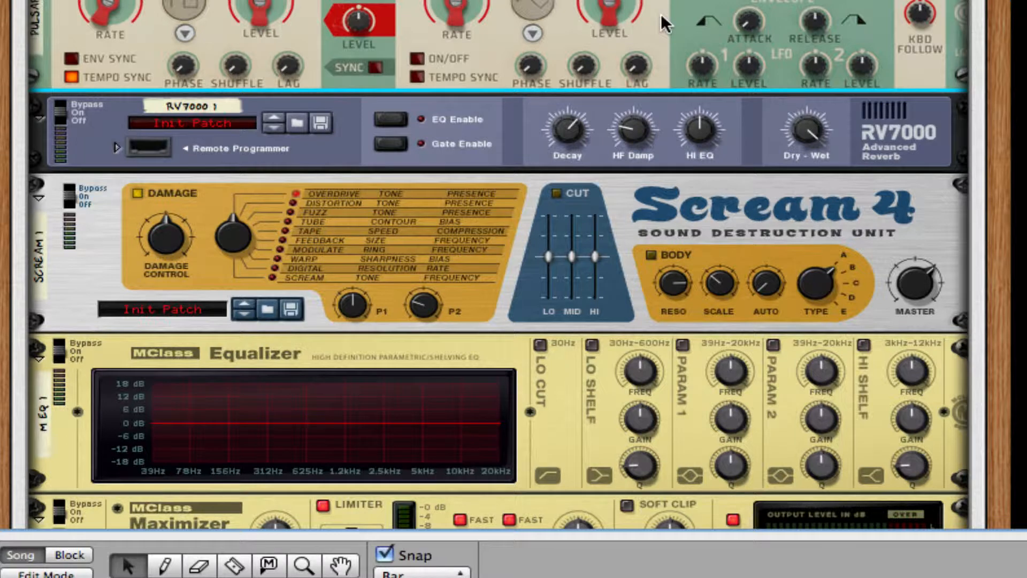
scroll(377, 108, up, 5)
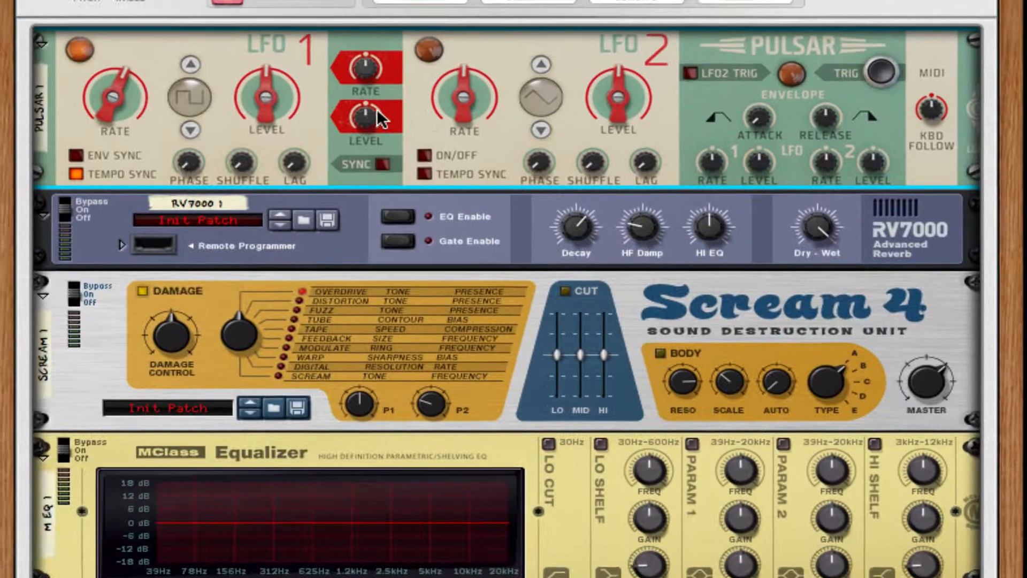
click(75, 256)
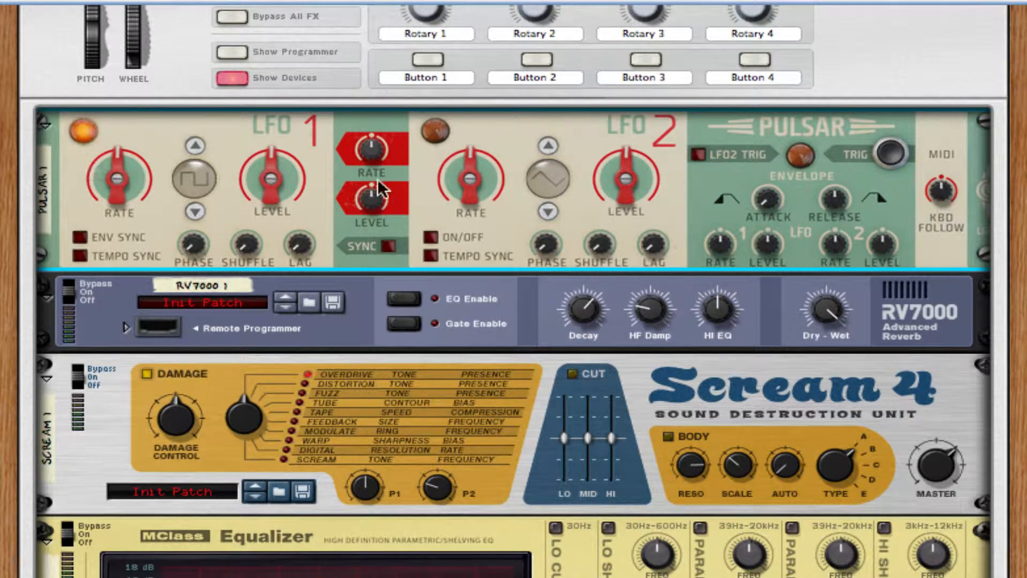
Step: Audition the Pulsar's LFO 1 waveforms, including 4Steps and 4Steps U/D, and return to the square wave
click(198, 211)
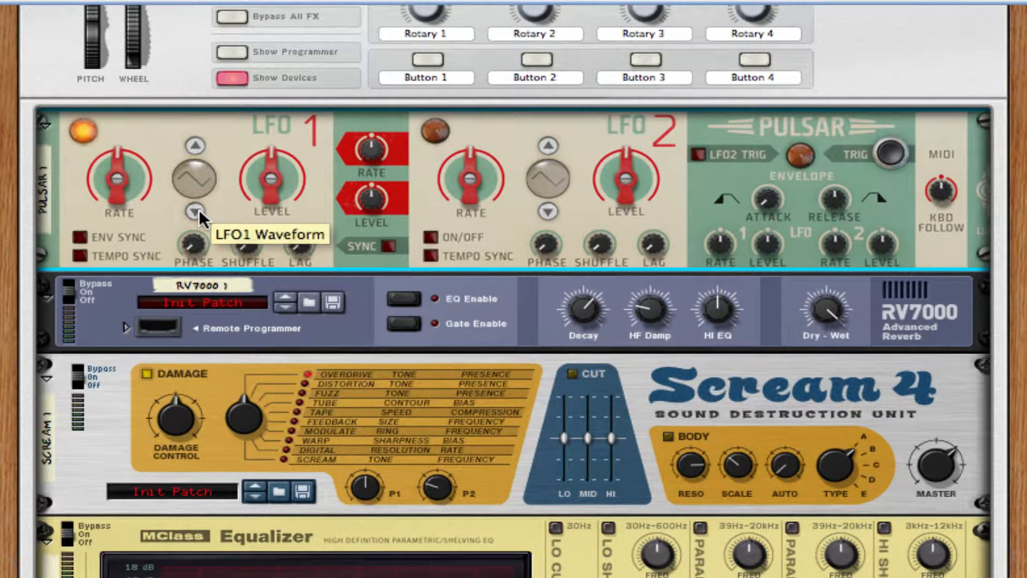
click(199, 209)
click(199, 207)
click(199, 209)
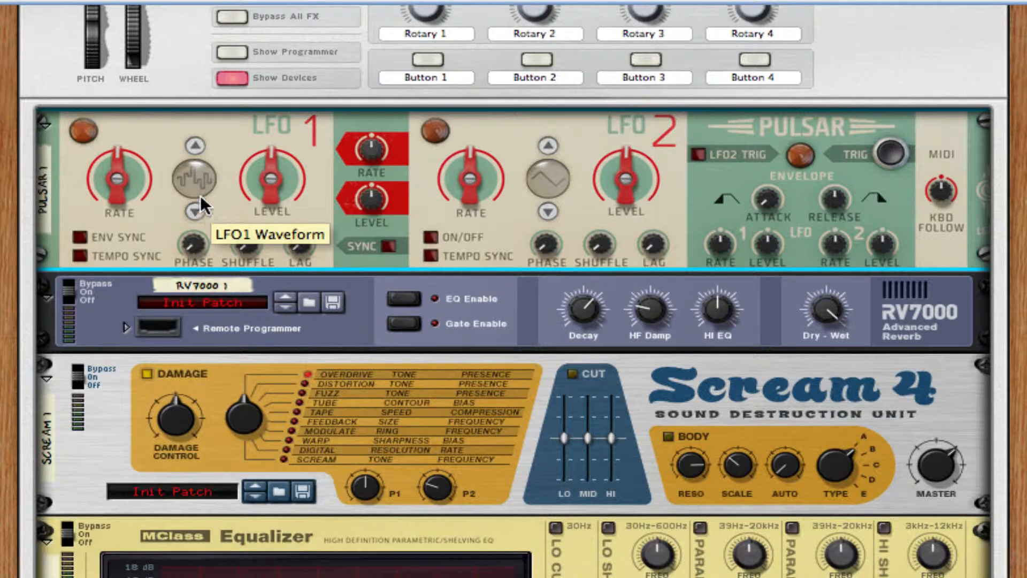
click(194, 205)
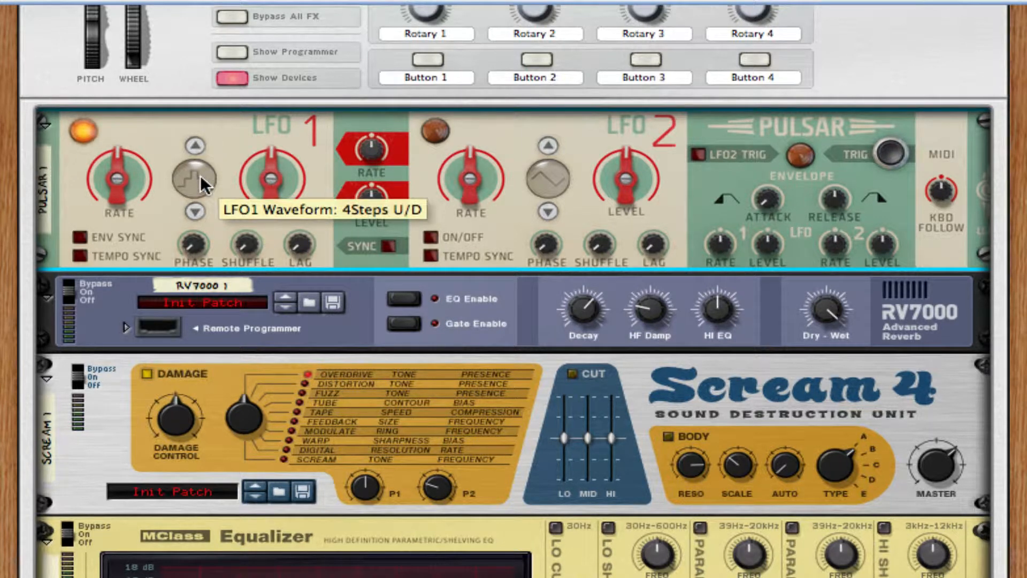
click(202, 210)
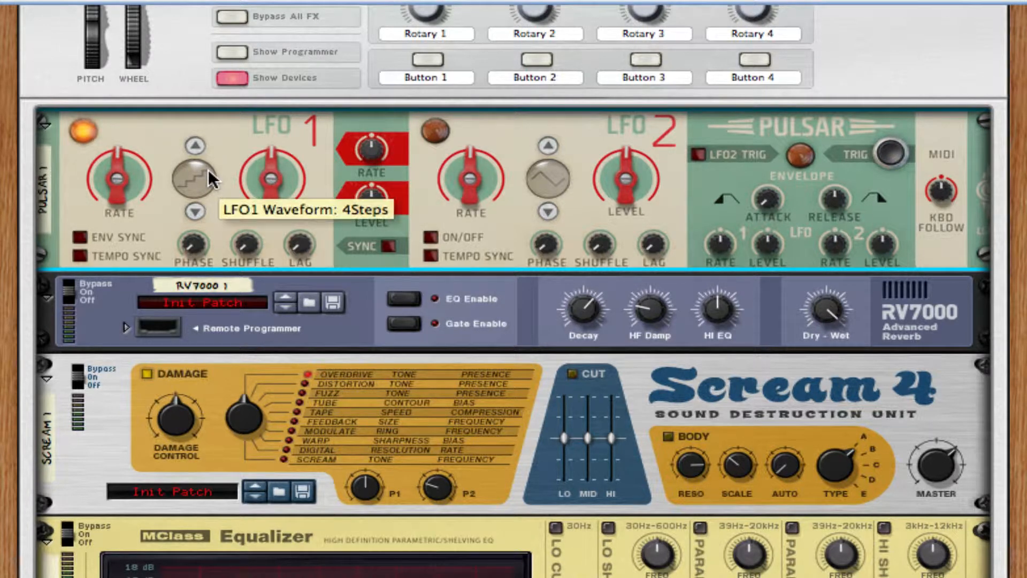
click(196, 210)
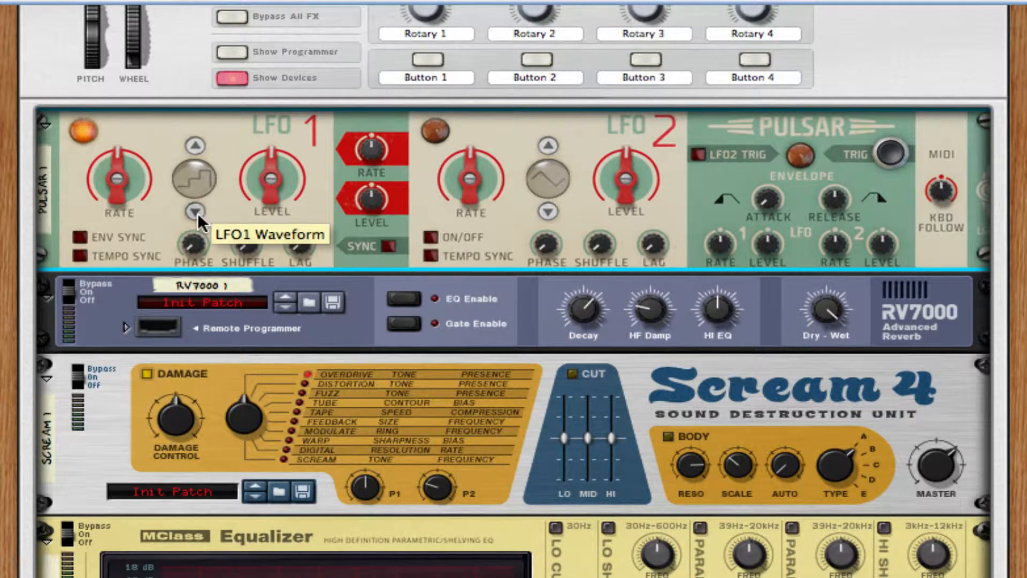
click(196, 212)
click(196, 145)
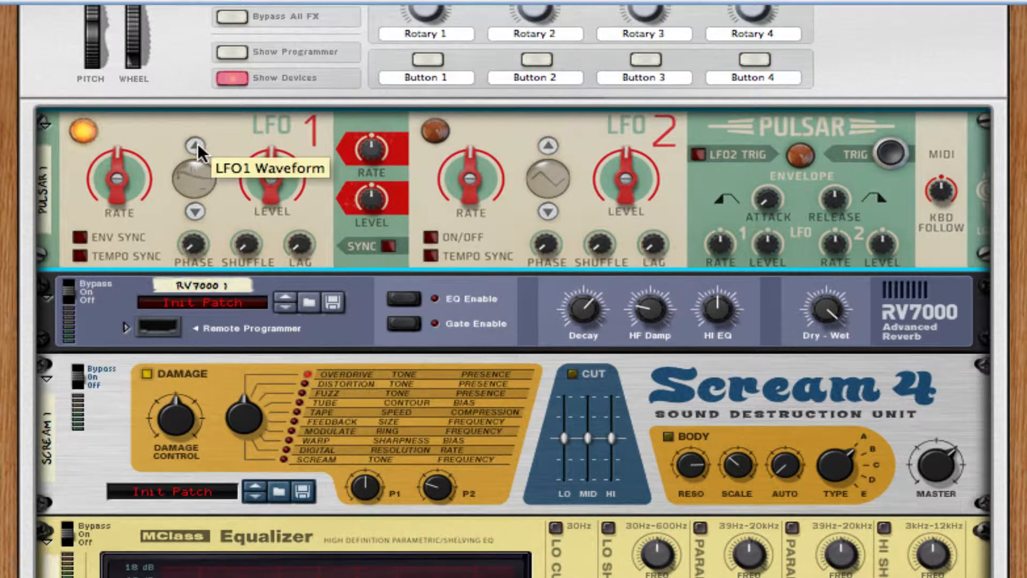
click(196, 144)
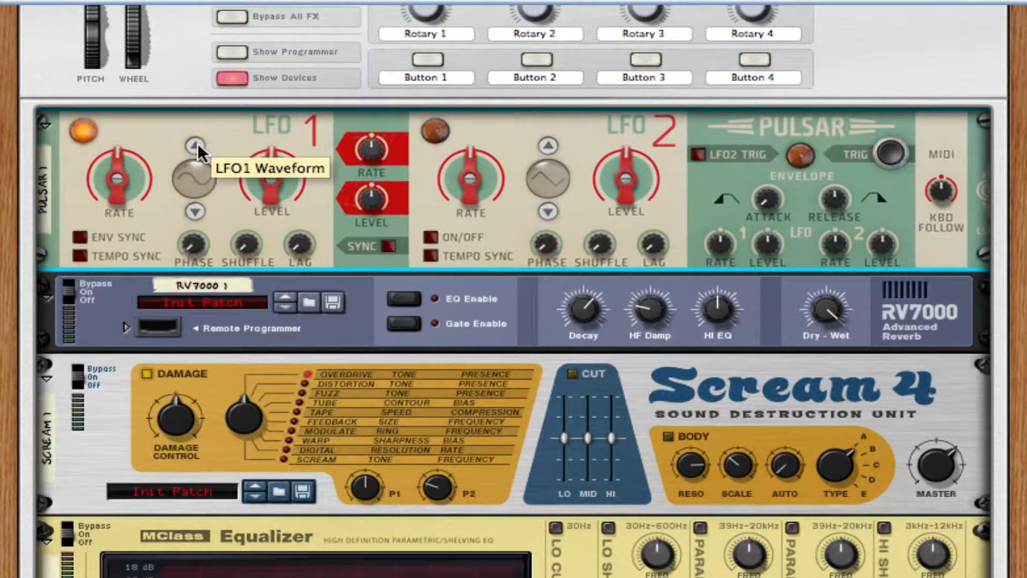
click(196, 145)
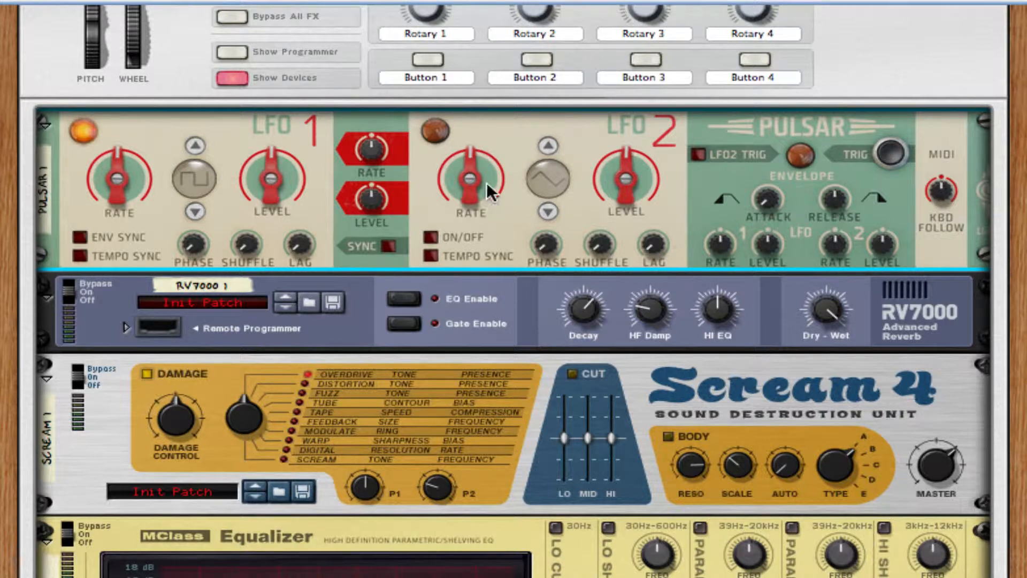
Step: On the Pulsar, lower the LFO 1 level, raise the LFO 1 rate and slightly increase the envelope amount for LFO 1 level
drag(288, 175, 288, 225)
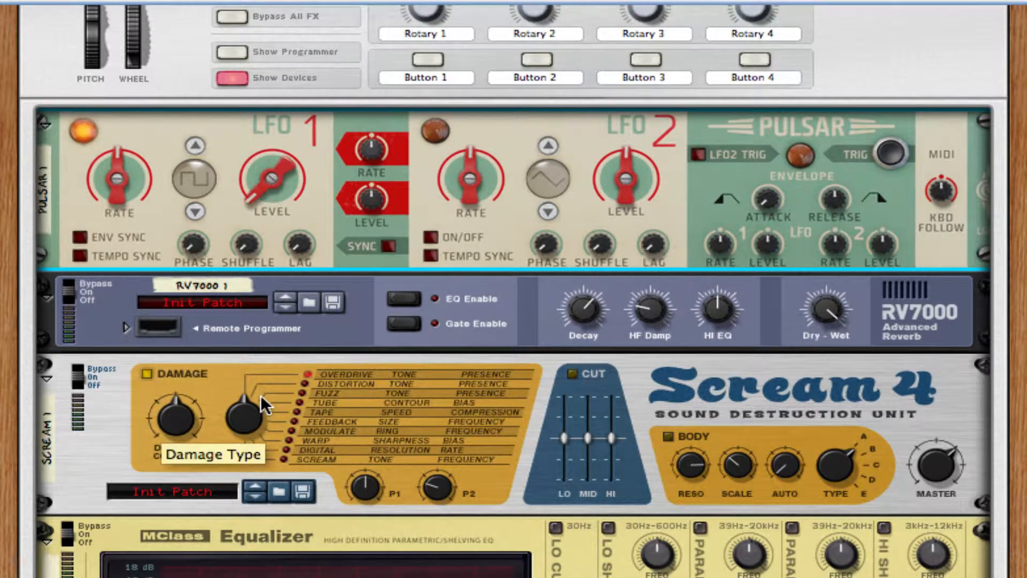
drag(139, 181, 128, 158)
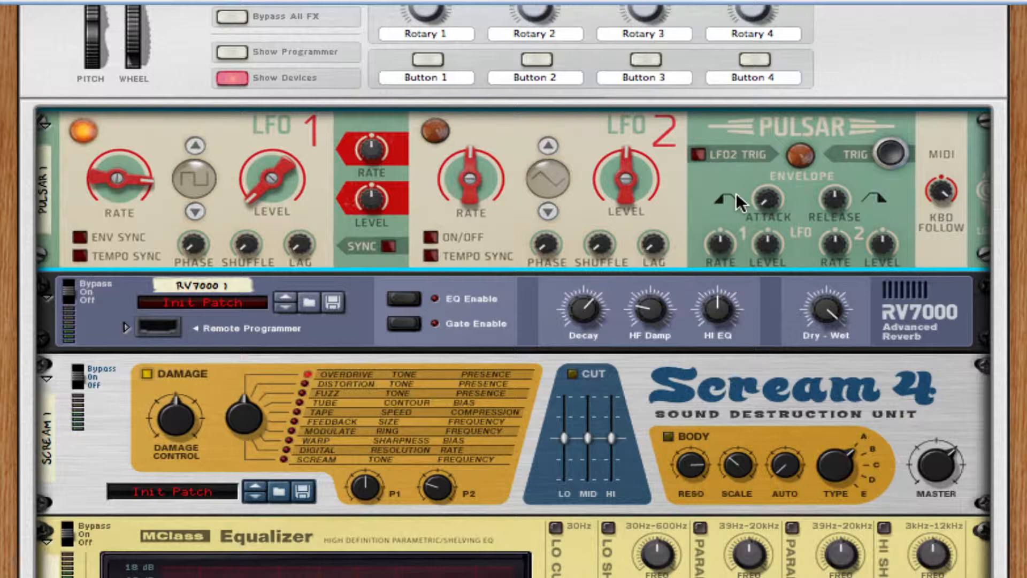
drag(765, 238, 765, 231)
right_click(507, 217)
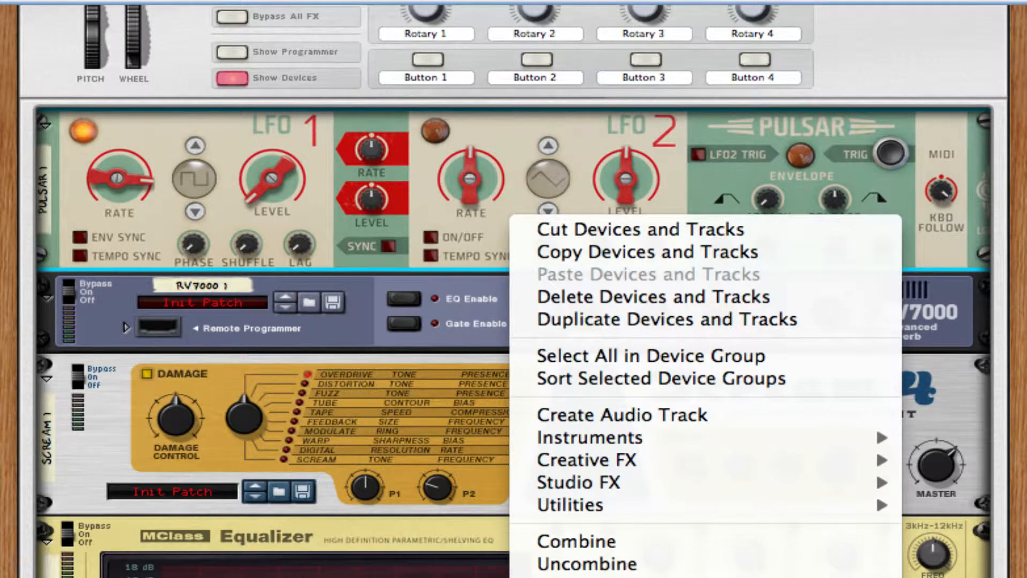
key(Escape)
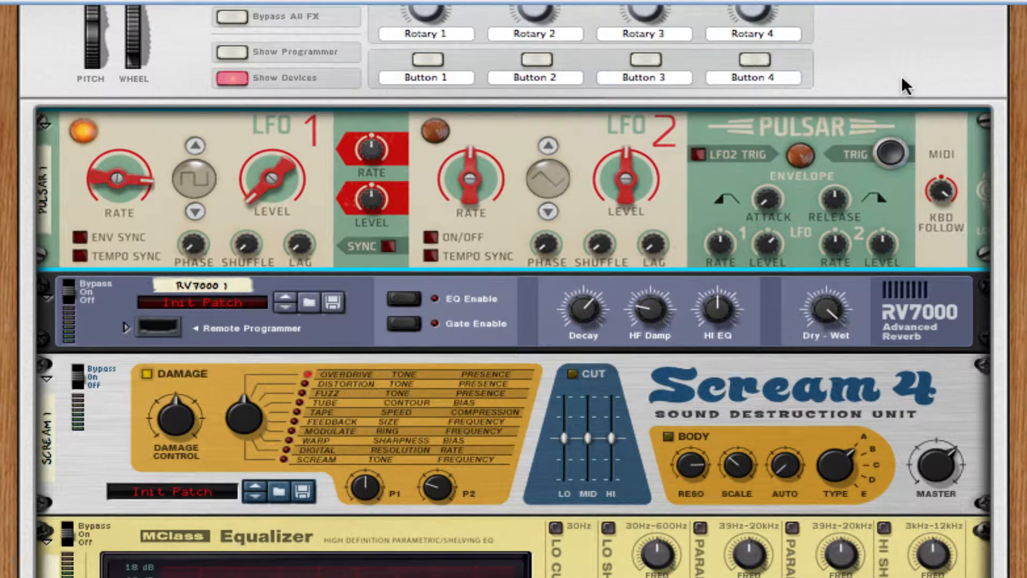
Step: Connect the Pulsar's combined LFO1+2 audio output to the RV7000's left audio input
key(Tab)
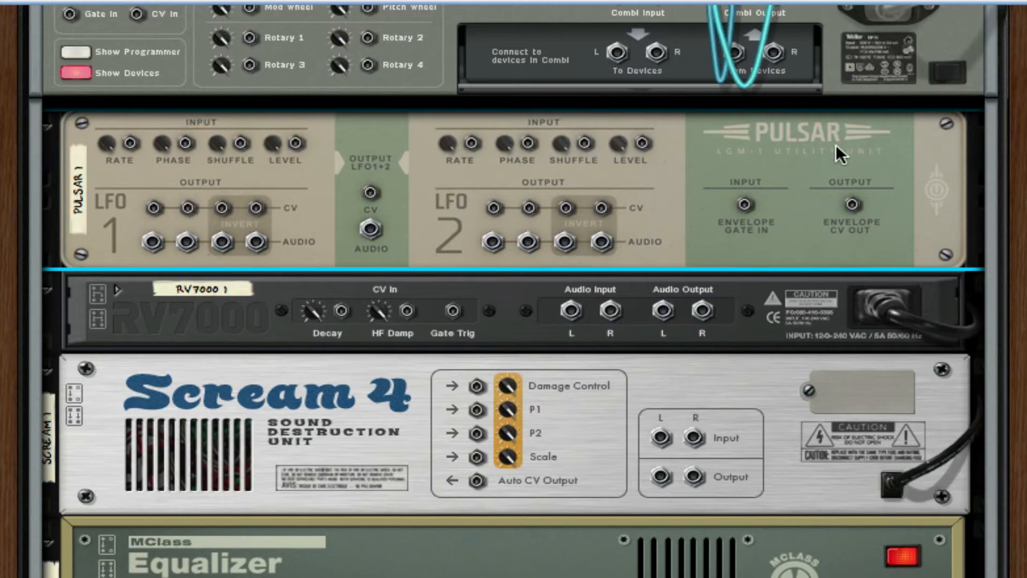
scroll(711, 187, up, 3)
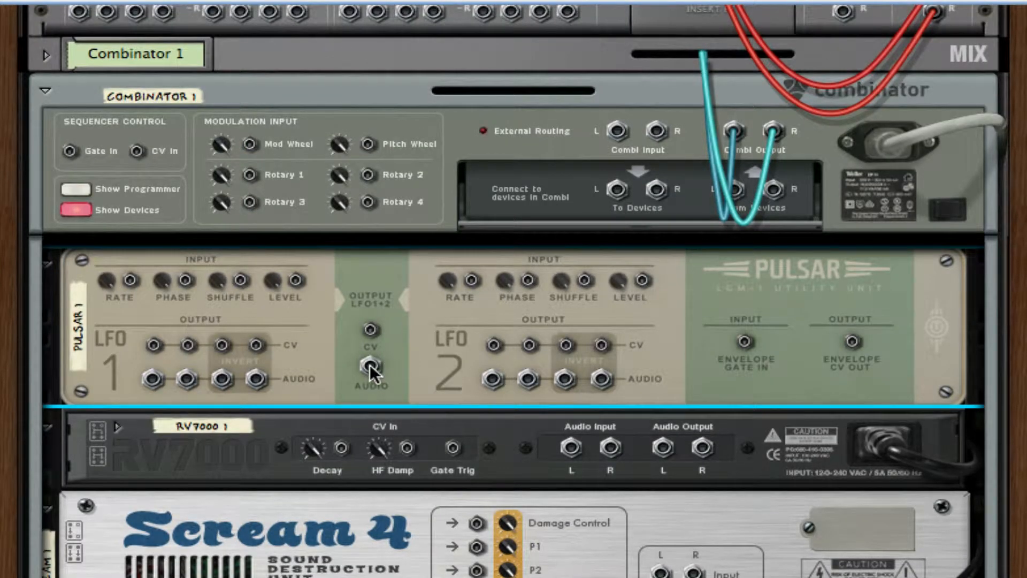
drag(370, 365, 570, 447)
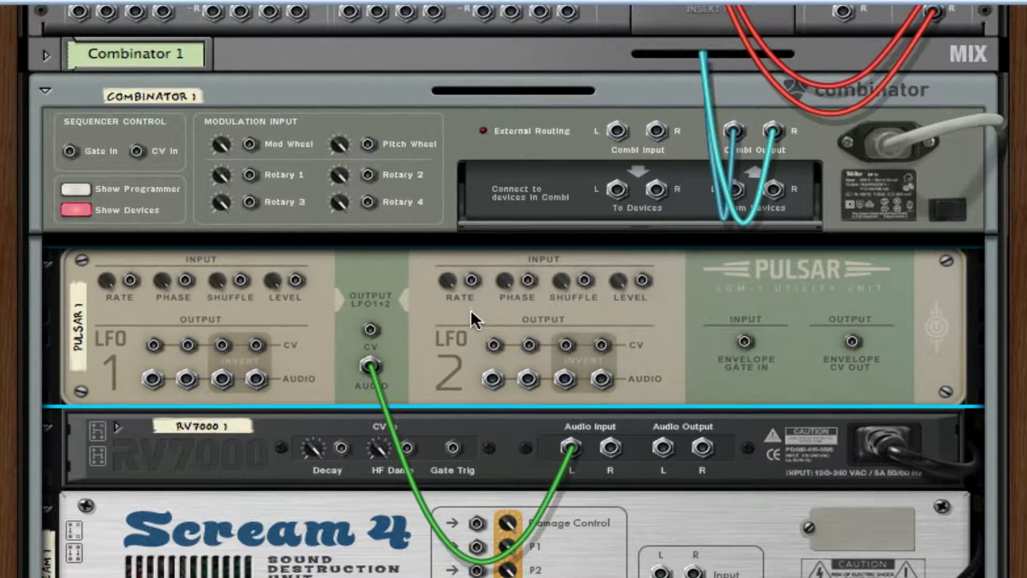
key(Tab)
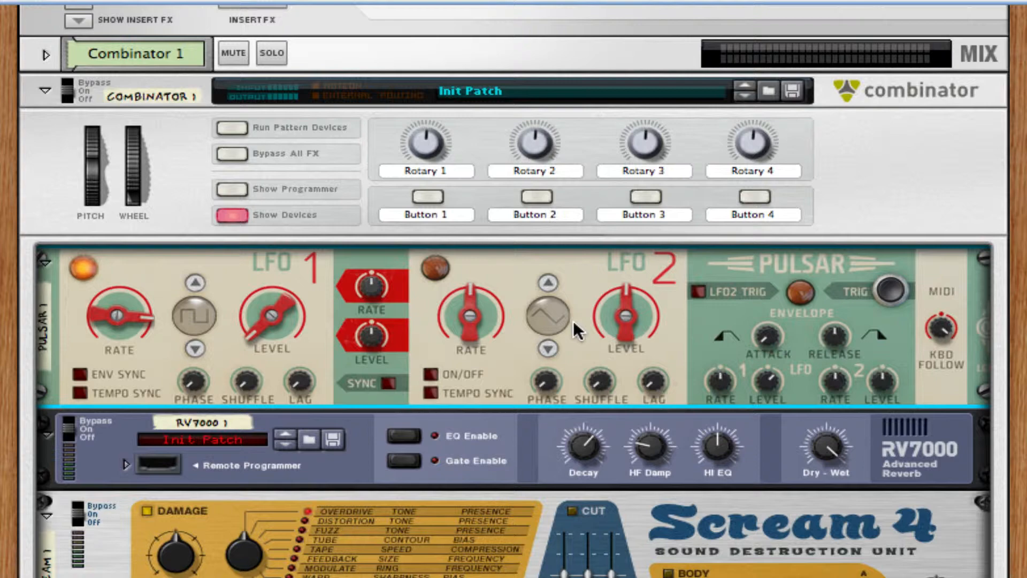
key(Tab)
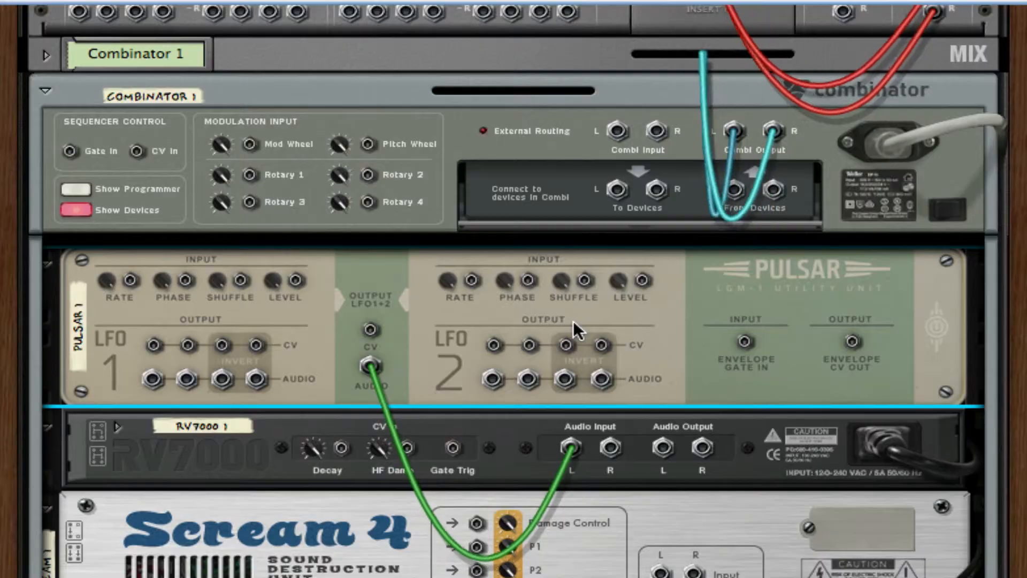
Step: Set the Pulsar envelope's release to 240 ms
key(Tab)
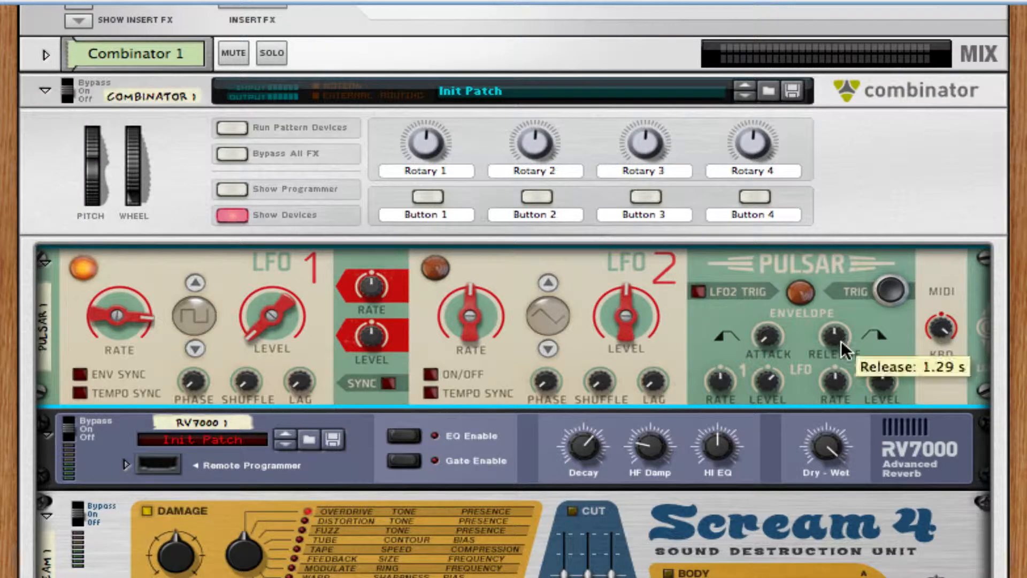
drag(841, 340, 839, 354)
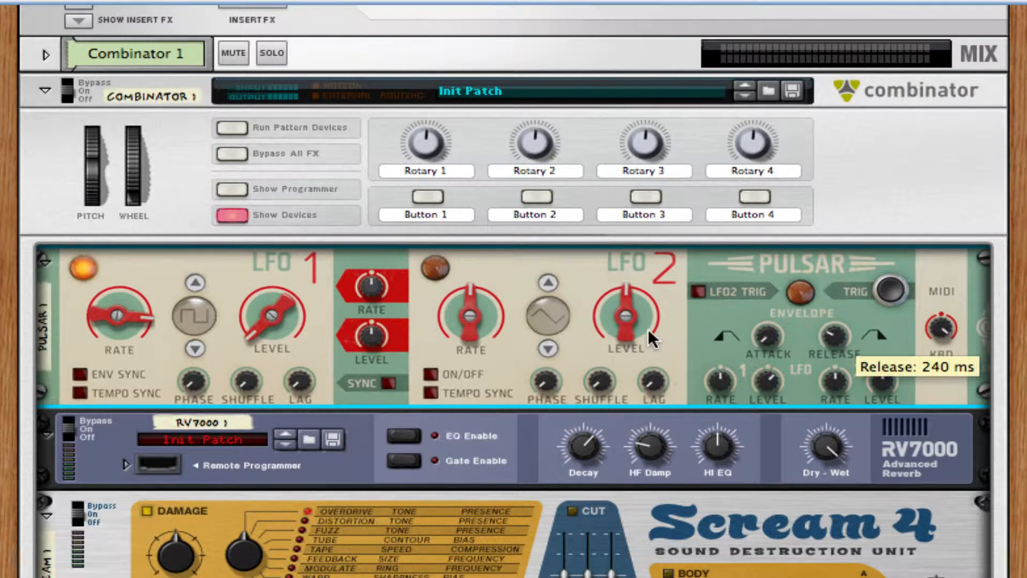
scroll(647, 329, down, 1)
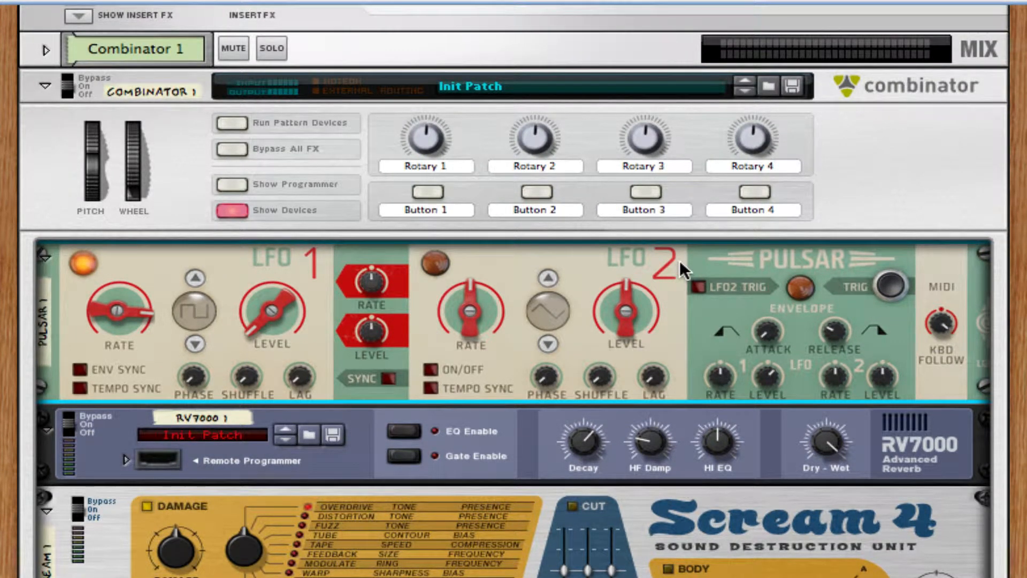
Step: Connect the RV7000's stereo outputs to the Scream 4's inputs, and the Scream 4's outputs to the MClass Equalizer's inputs
key(Tab)
scroll(679, 260, down, 1)
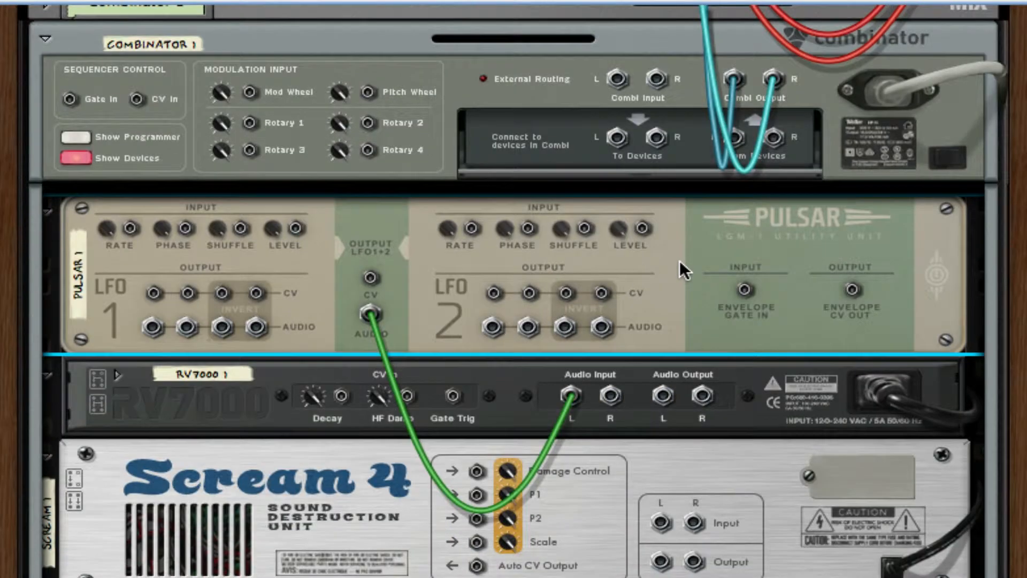
scroll(519, 284, down, 3)
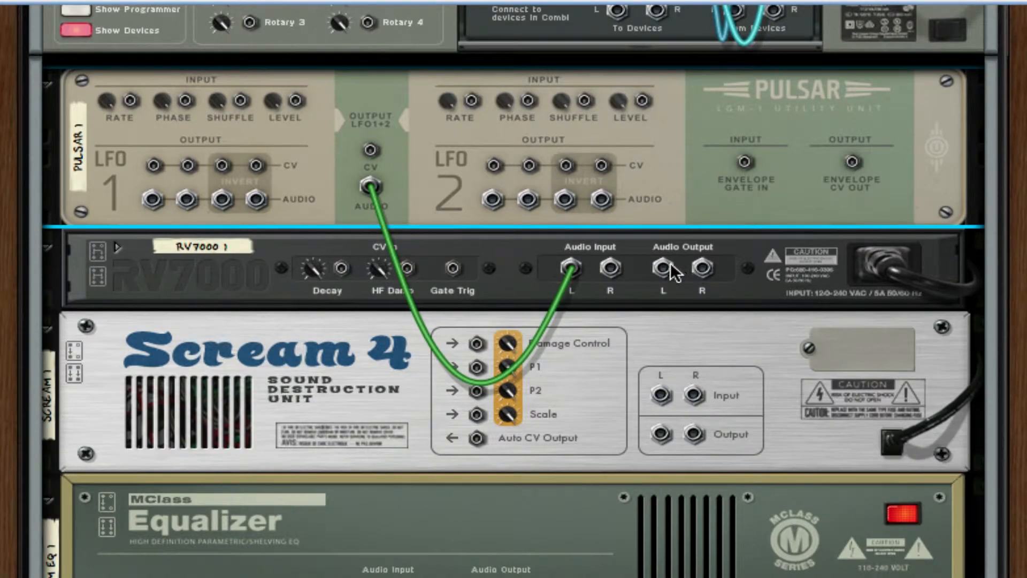
drag(662, 266, 661, 394)
scroll(756, 362, down, 1)
scroll(757, 362, down, 4)
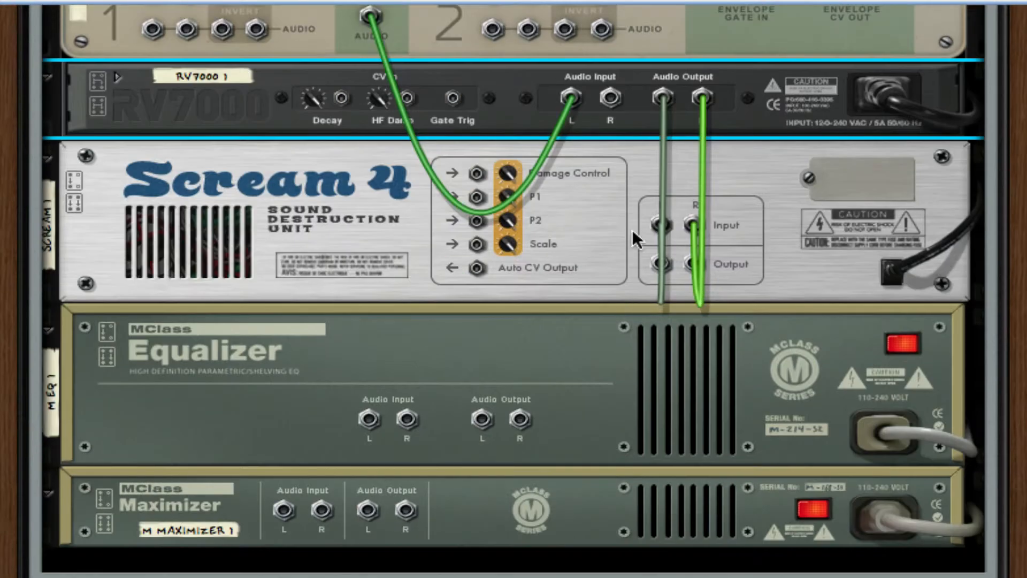
drag(661, 264, 369, 418)
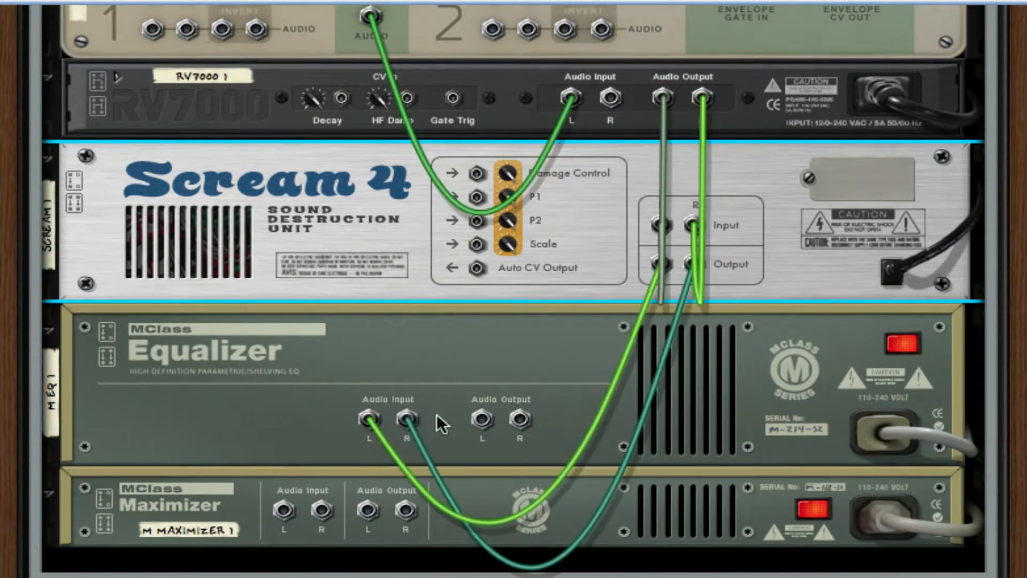
Step: Connect the Equalizer's outputs to the MClass Maximizer's inputs, and the Maximizer's outputs to the Combinator's From Devices inputs
drag(482, 419, 284, 509)
drag(368, 510, 734, 170)
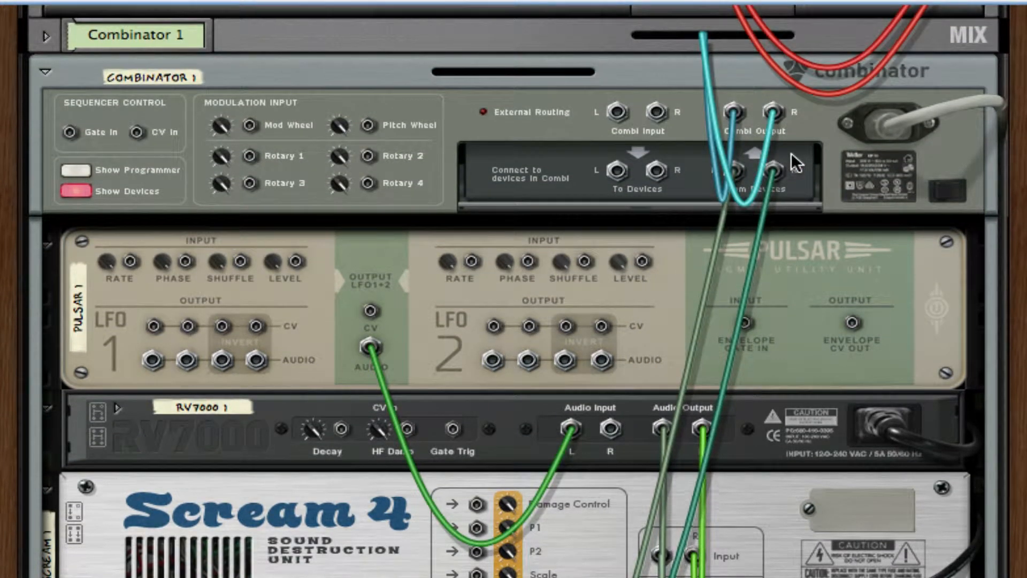
key(Tab)
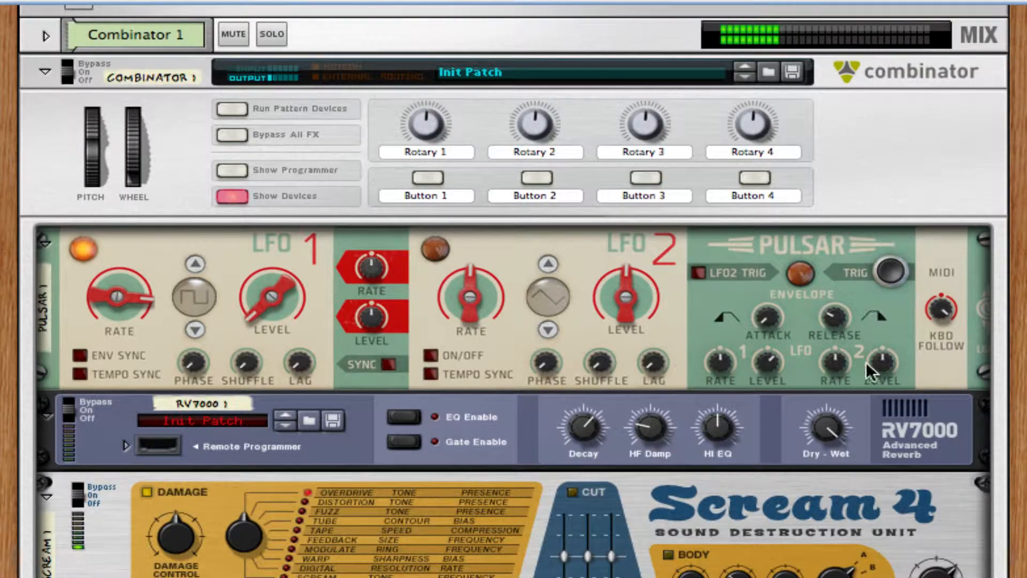
Step: Lower the RV7000's Dry-Wet mix and shorten its Decay
click(820, 440)
drag(820, 439, 814, 483)
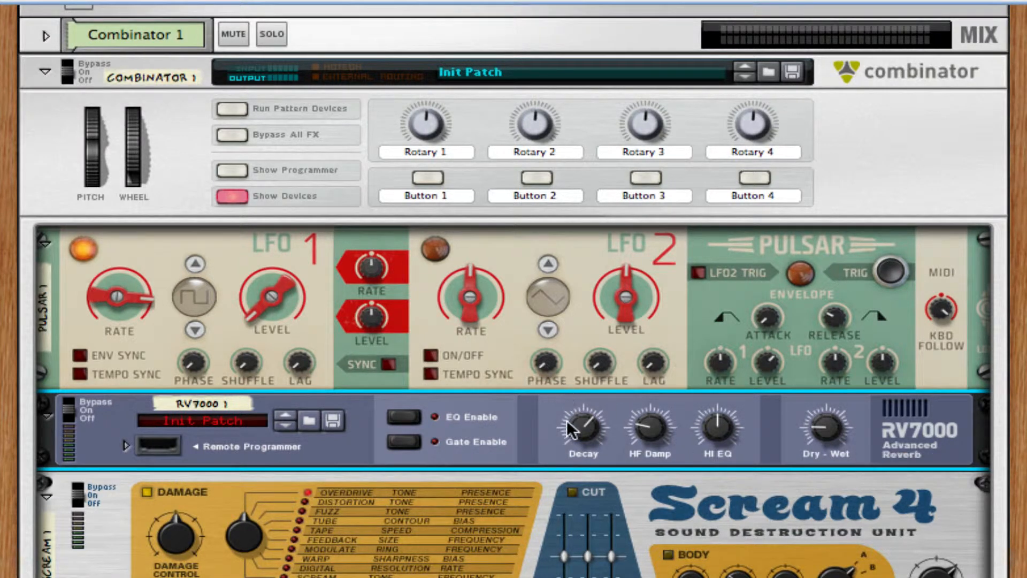
drag(573, 431, 561, 461)
Step: Set the Scream 4's damage type to Scream, lower its Damage Control, turn P1 fully up and raise P2
scroll(564, 364, down, 3)
drag(175, 391, 175, 399)
drag(249, 399, 325, 2)
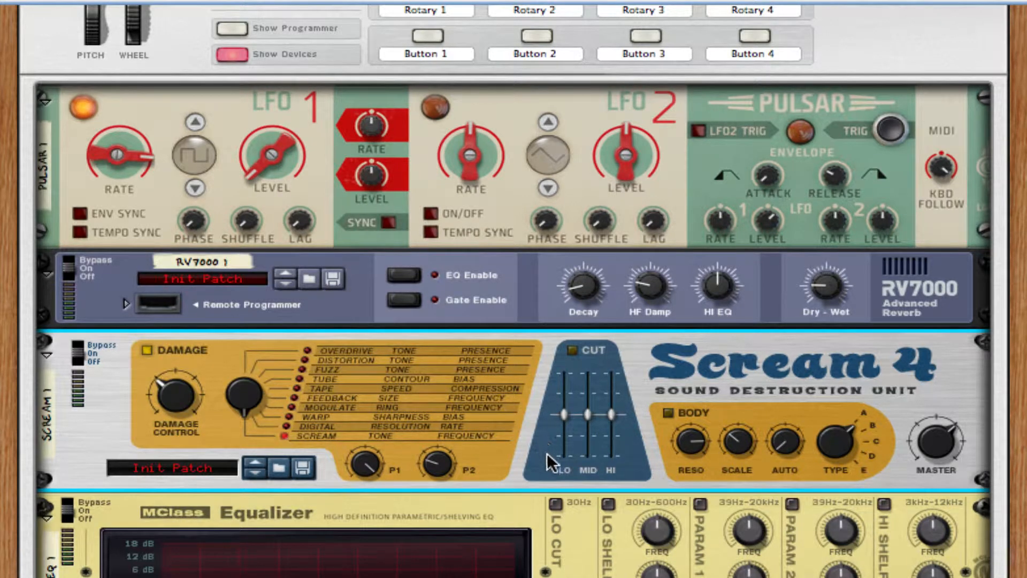
drag(451, 464, 449, 426)
Step: Enable the Scream 4's Body section, raise its Scale and Auto amounts and set the body type to C
click(663, 412)
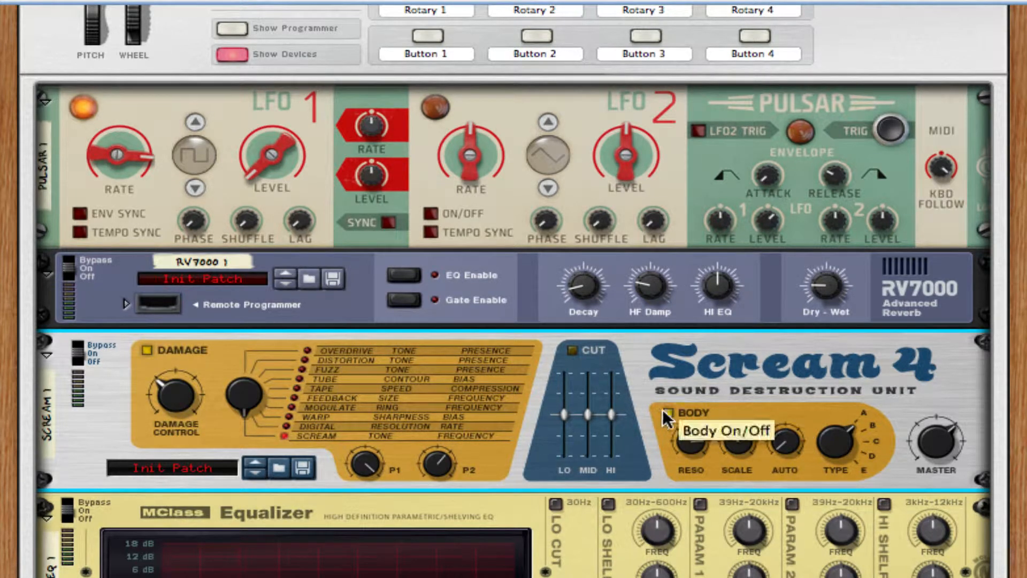
drag(737, 445, 746, 424)
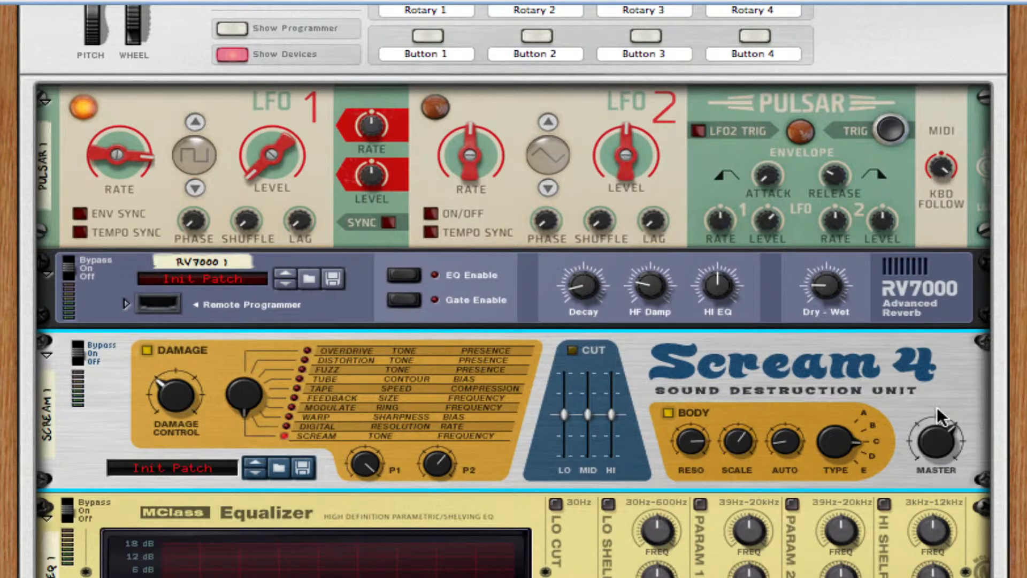
Step: Enable the Equalizer's Lo Cut and Param 1 bands, and make Param 1 a deep, narrow gain cut at 125.4 Hz
scroll(936, 406, down, 3)
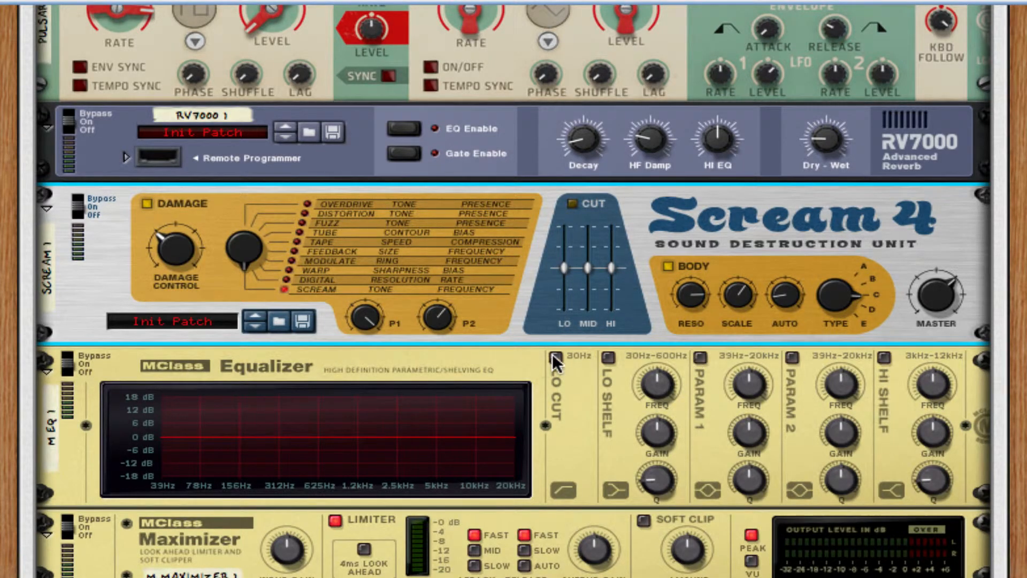
click(555, 357)
click(700, 357)
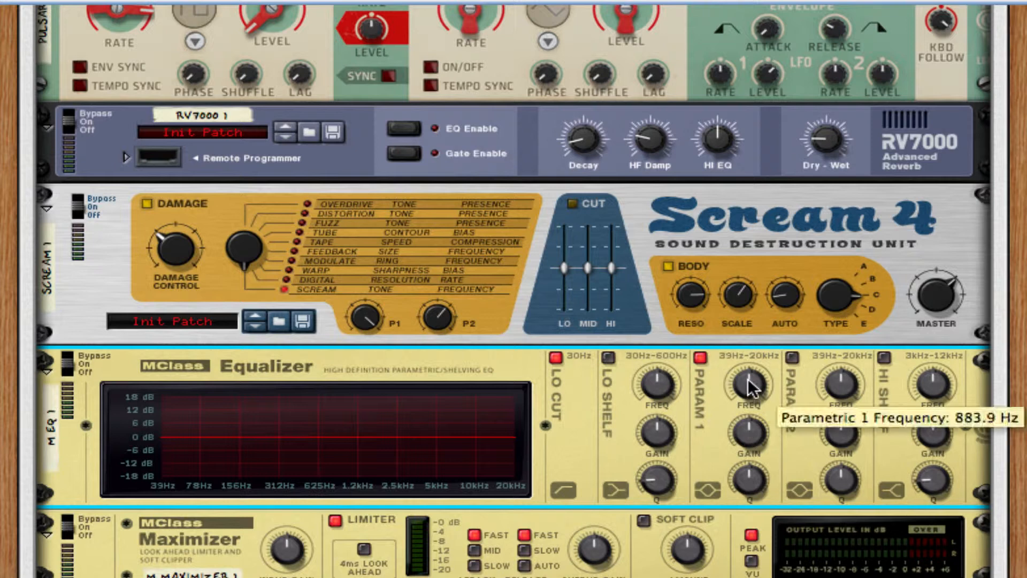
drag(751, 381, 724, 509)
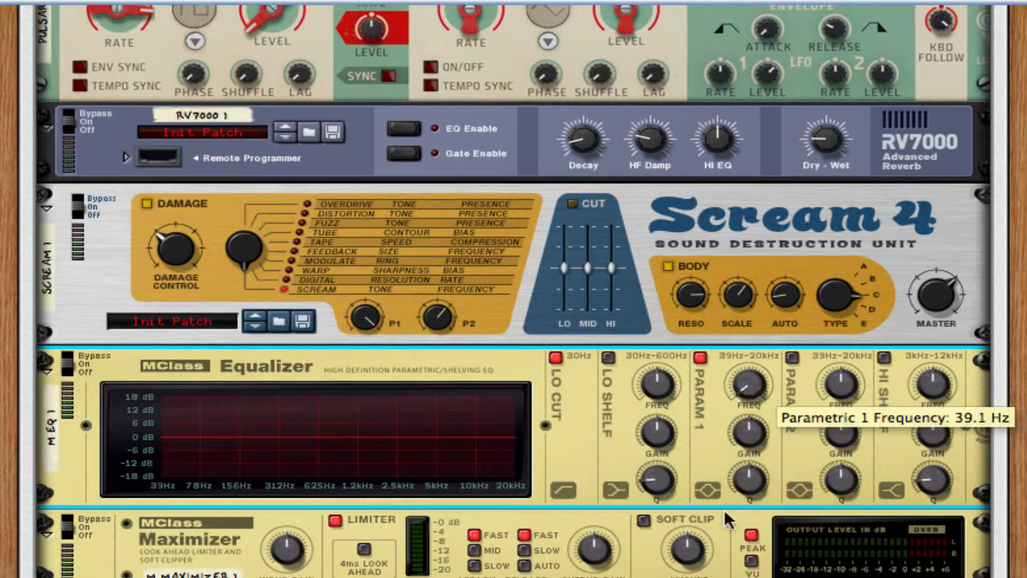
drag(748, 391, 750, 374)
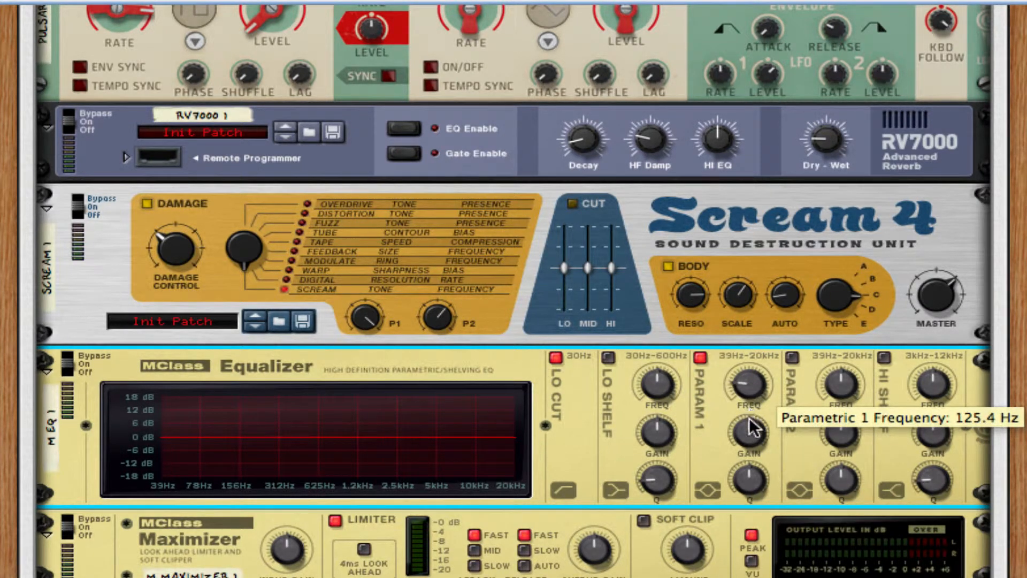
drag(749, 431, 755, 465)
Step: Enable the Equalizer's Param 2 with a deep, narrow cut above 2.5 kHz, and Hi Shelf with a low frequency and slight boost
click(792, 355)
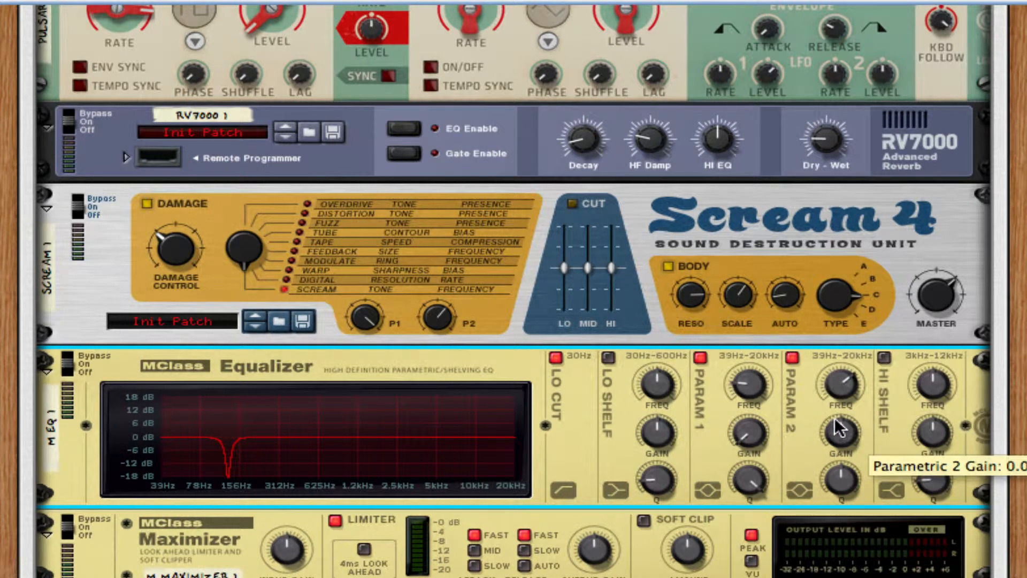
drag(840, 428, 948, 437)
click(884, 356)
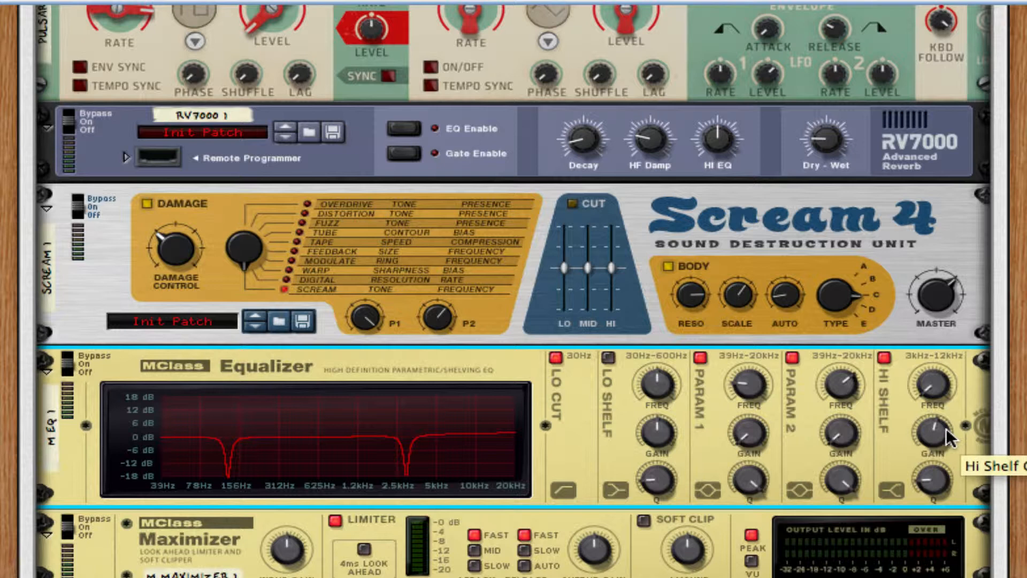
Step: Enable the Maximizer's Soft Clip with the amount fully up, turn off the Limiter and set Release to Auto
click(645, 523)
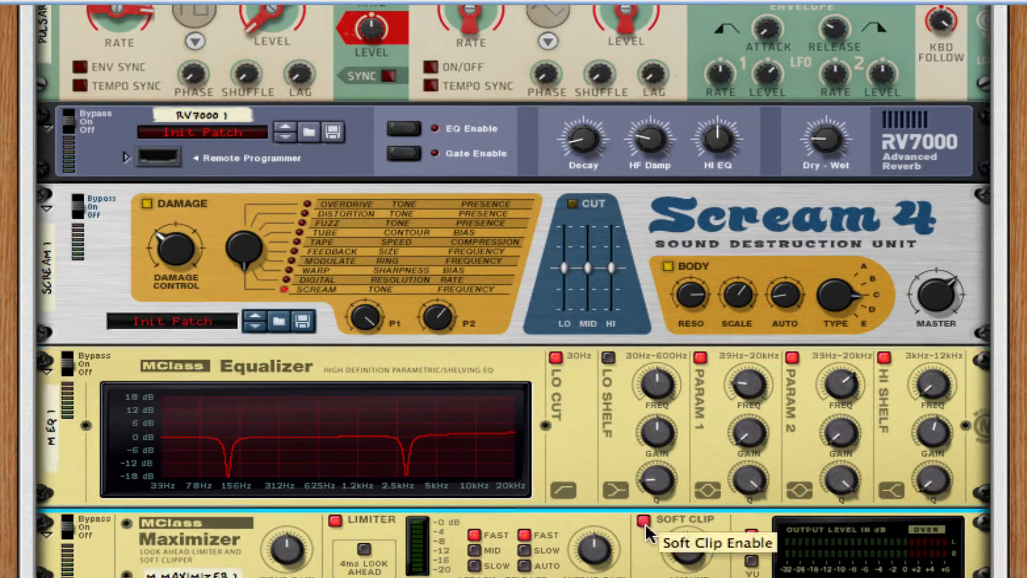
click(335, 520)
click(525, 564)
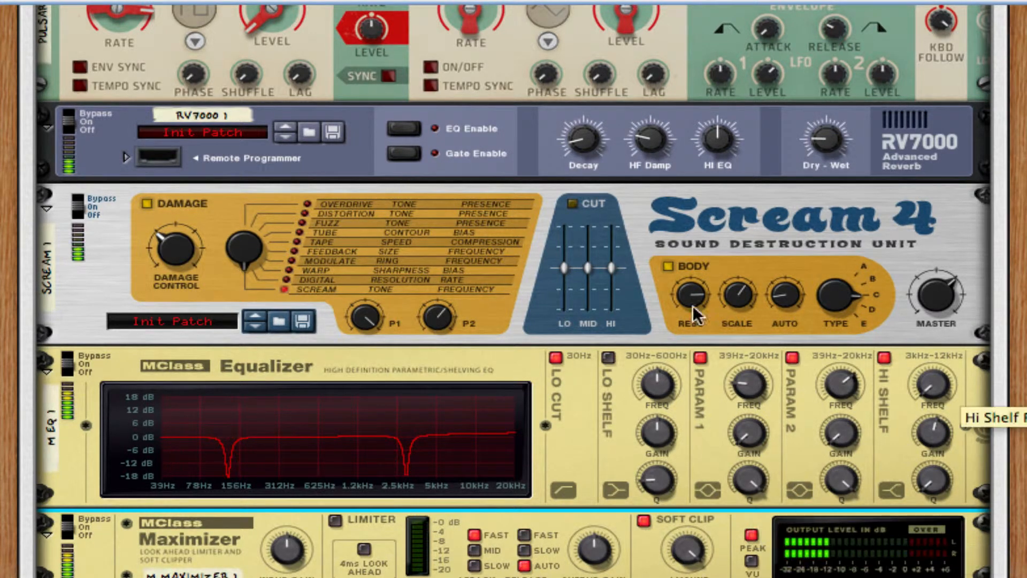
Step: Raise the Shuffle of the Pulsar's LFO 1 to about the middle of its range
scroll(605, 375, up, 3)
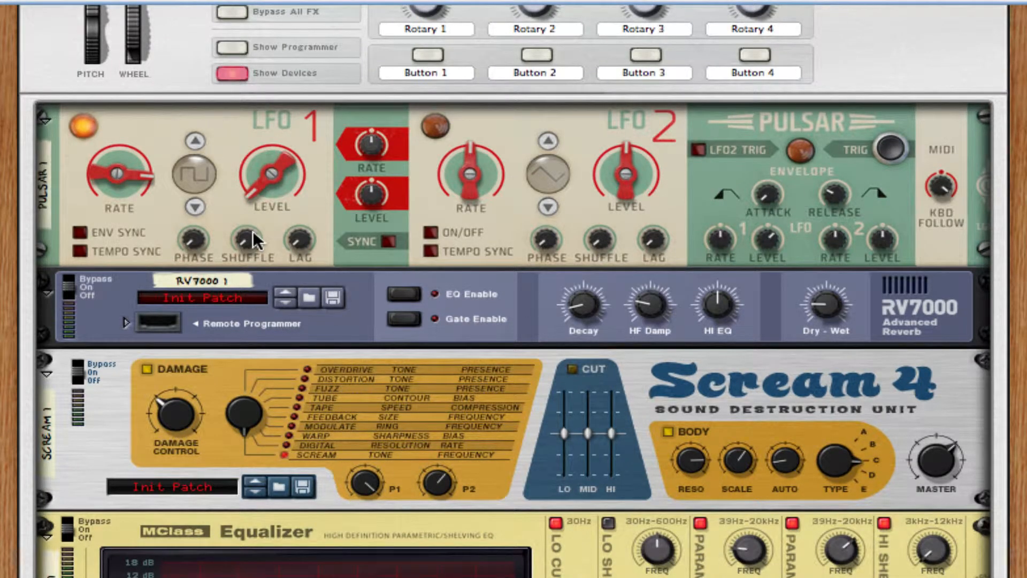
mouse_move(253, 231)
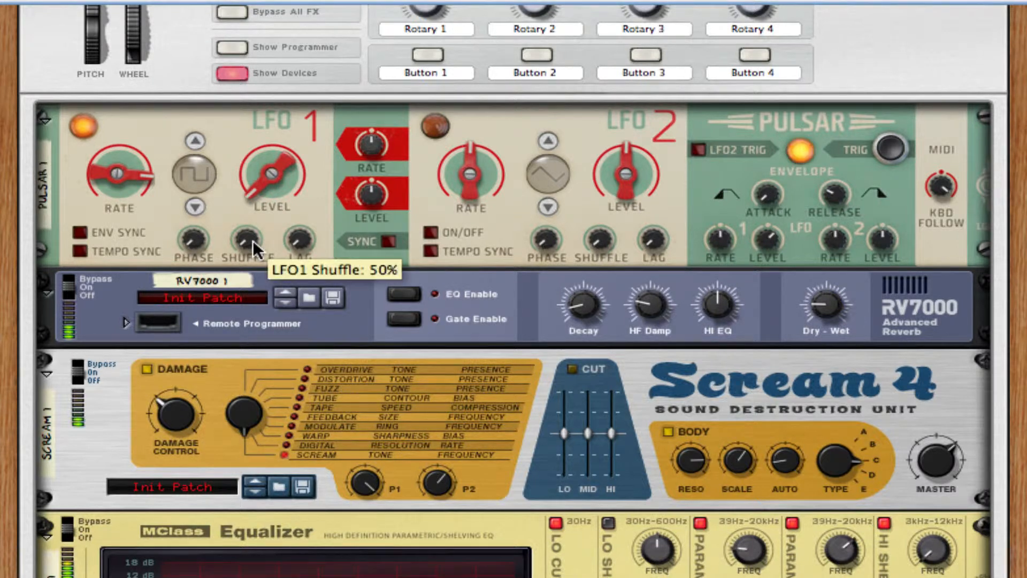
drag(252, 239, 253, 203)
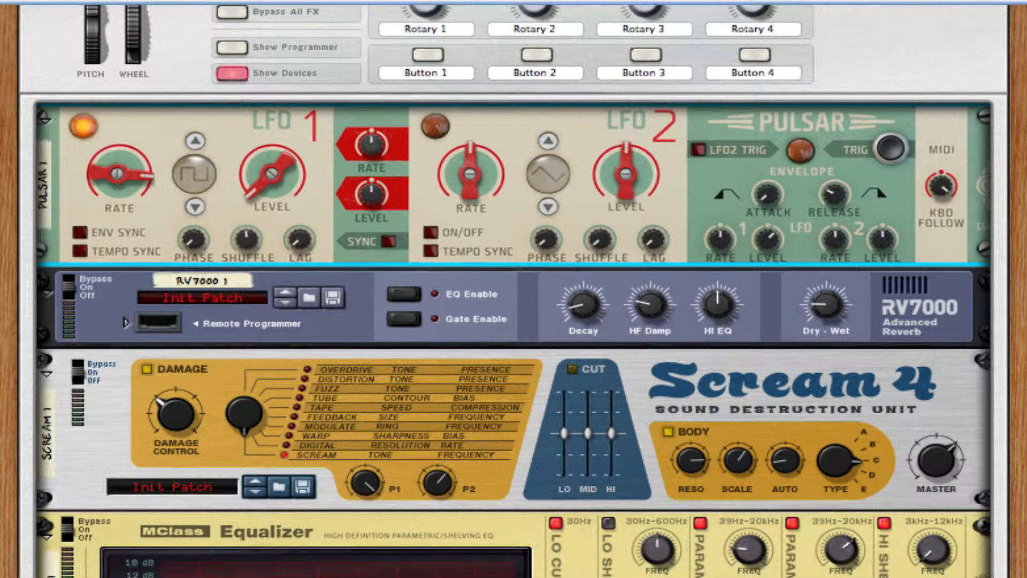
Step: Review the Combinator's whole device chain, from its front controls and the Pulsar down to the Maximizer
scroll(862, 299, up, 5)
scroll(862, 293, down, 1)
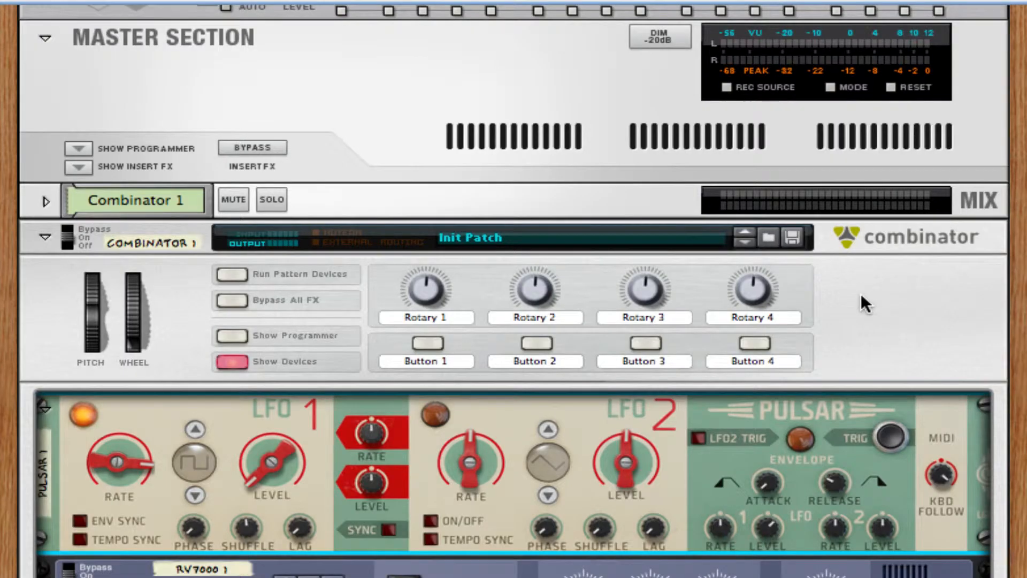
scroll(861, 294, down, 1)
scroll(861, 295, down, 6)
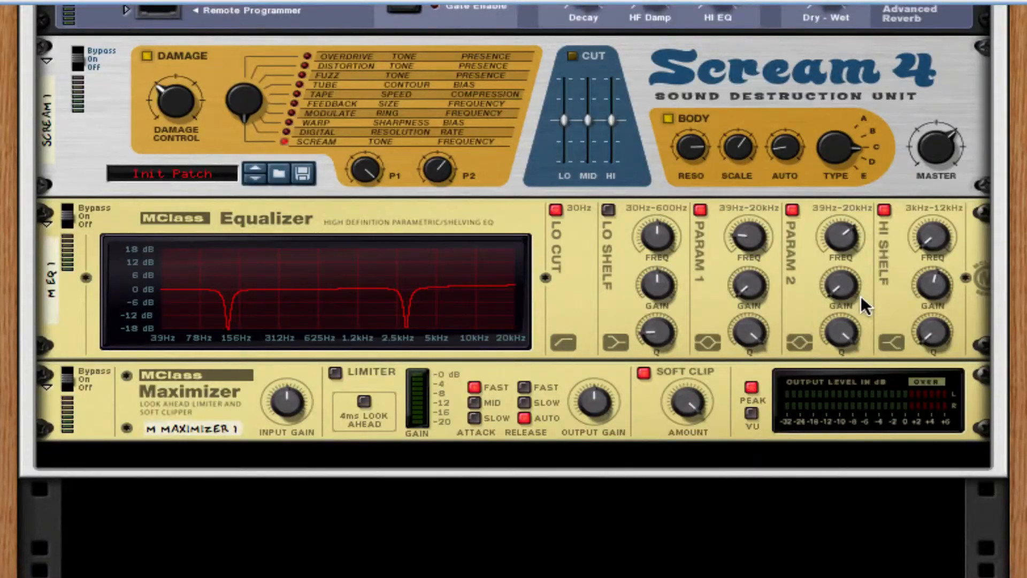
scroll(861, 296, up, 8)
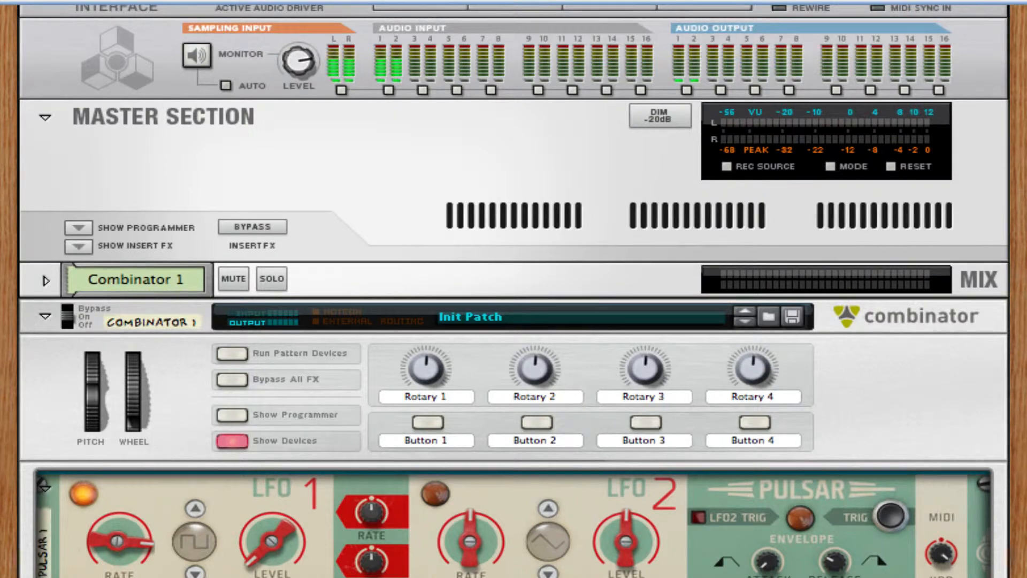
scroll(785, 456, down, 6)
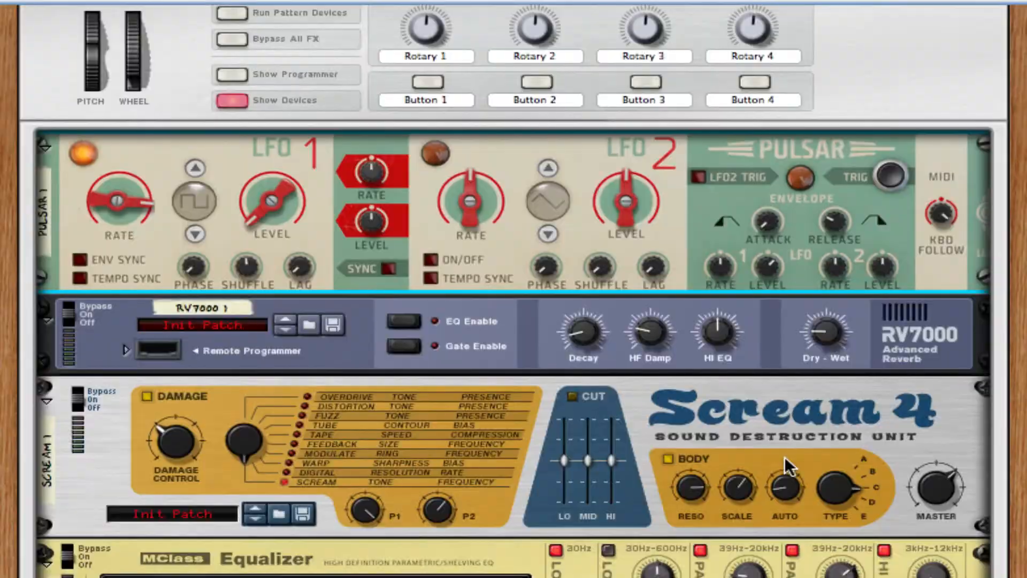
scroll(784, 456, down, 5)
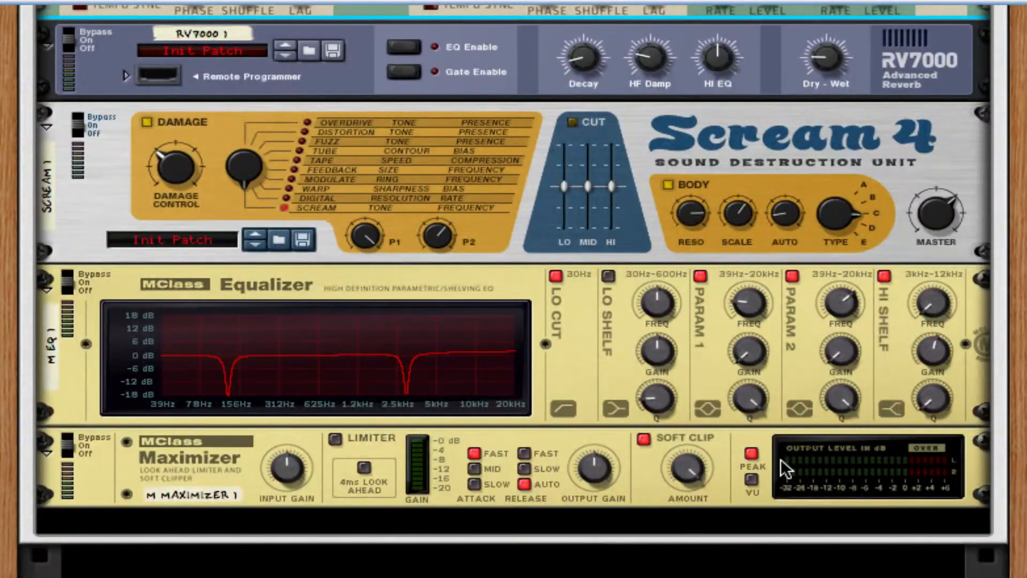
scroll(781, 458, up, 10)
scroll(781, 458, down, 6)
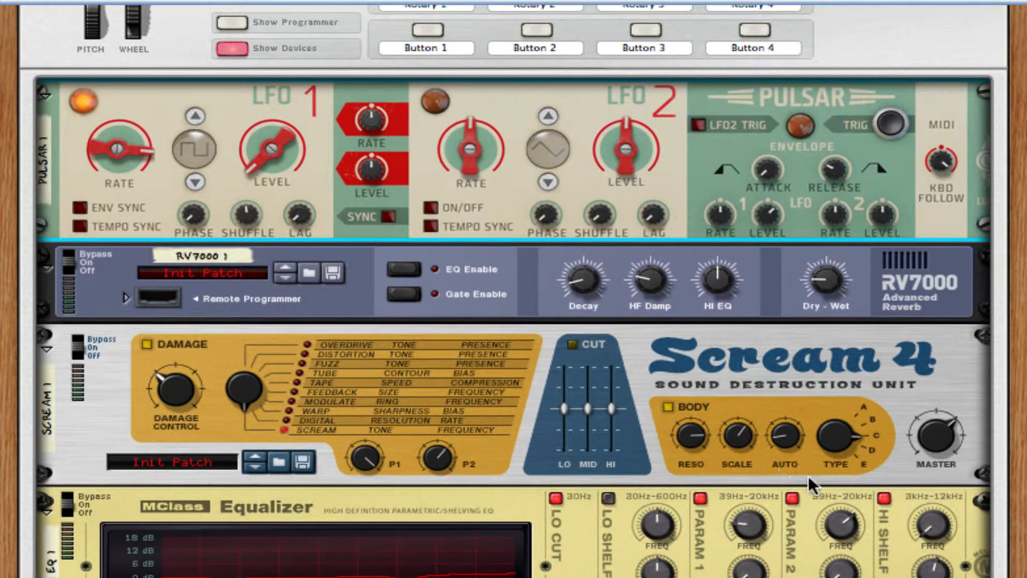
Step: Show the Combinator's Programmer and route Rotary 1 to Scream 1's Damage Parameter 2
right_click(435, 453)
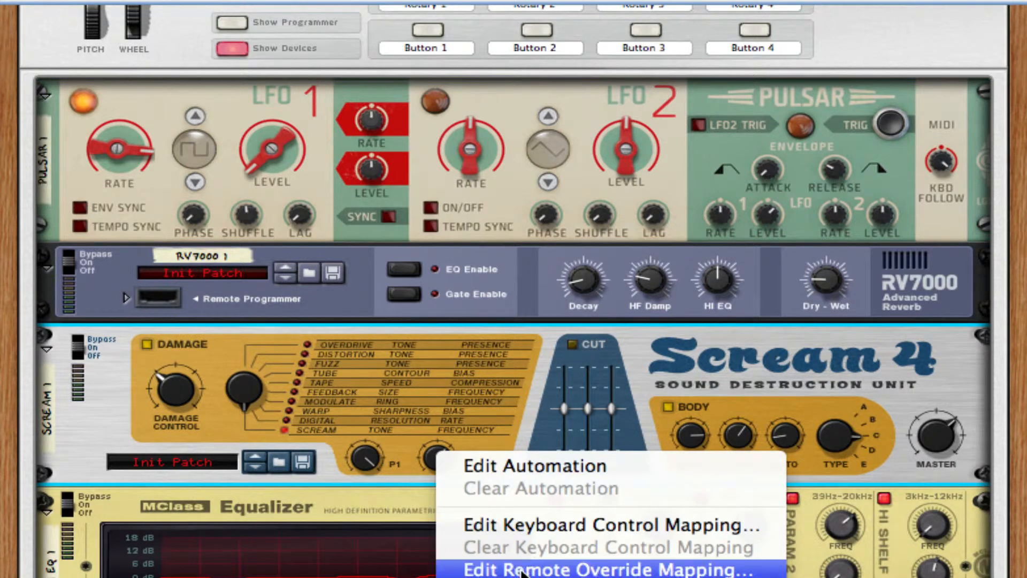
click(506, 525)
scroll(261, 31, up, 2)
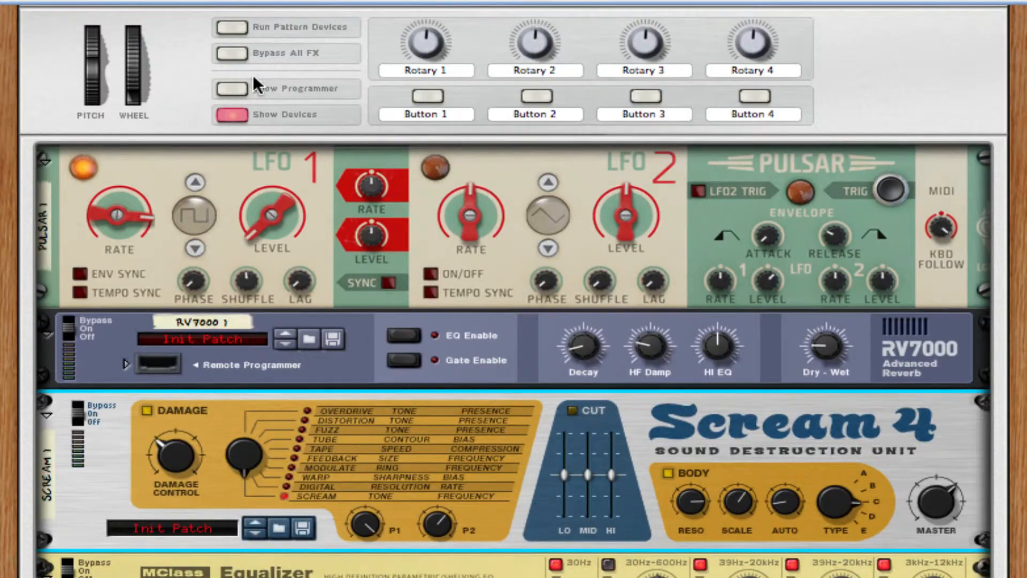
click(232, 89)
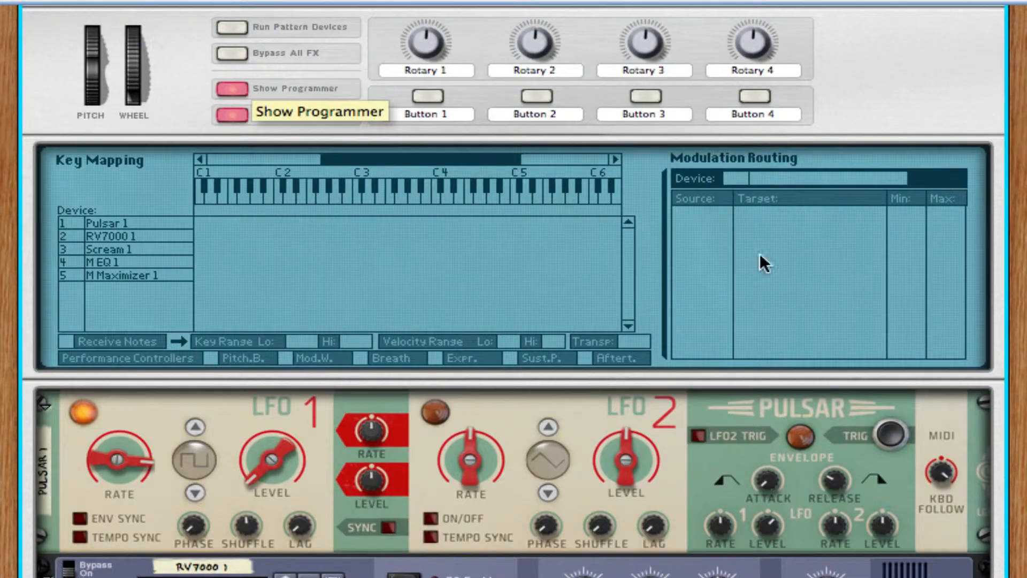
click(124, 245)
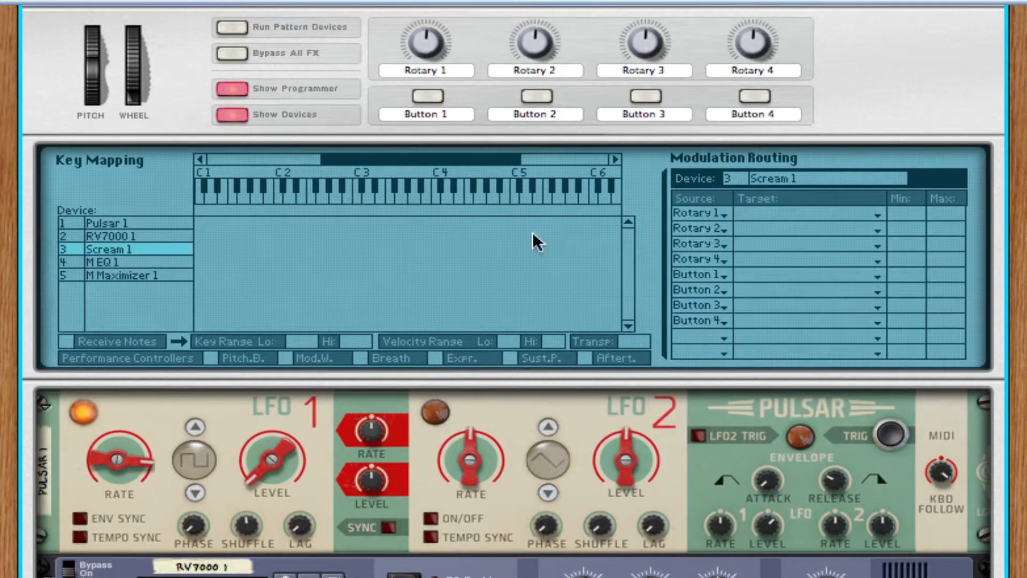
click(773, 214)
mouse_move(840, 243)
mouse_move(845, 271)
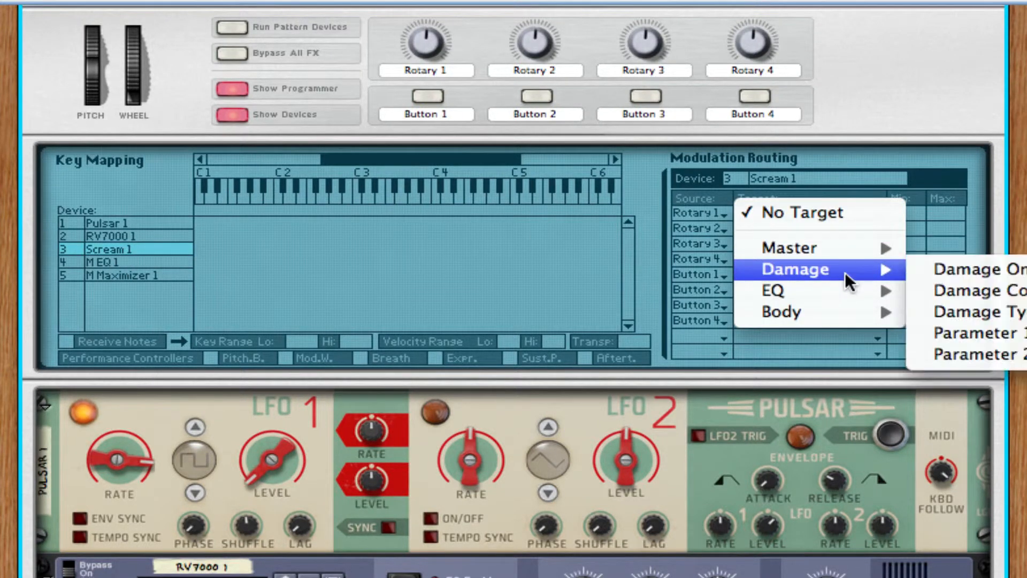
click(1019, 364)
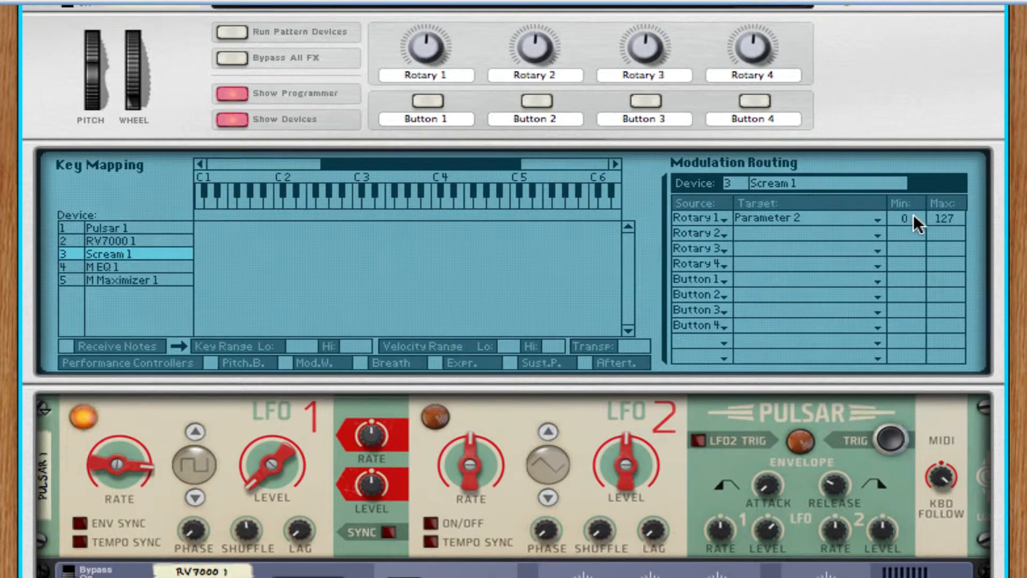
Step: Route Rotary 1 to Pulsar 1's LFO1 Shuffle in the Modulation Routing as well
scroll(893, 230, down, 3)
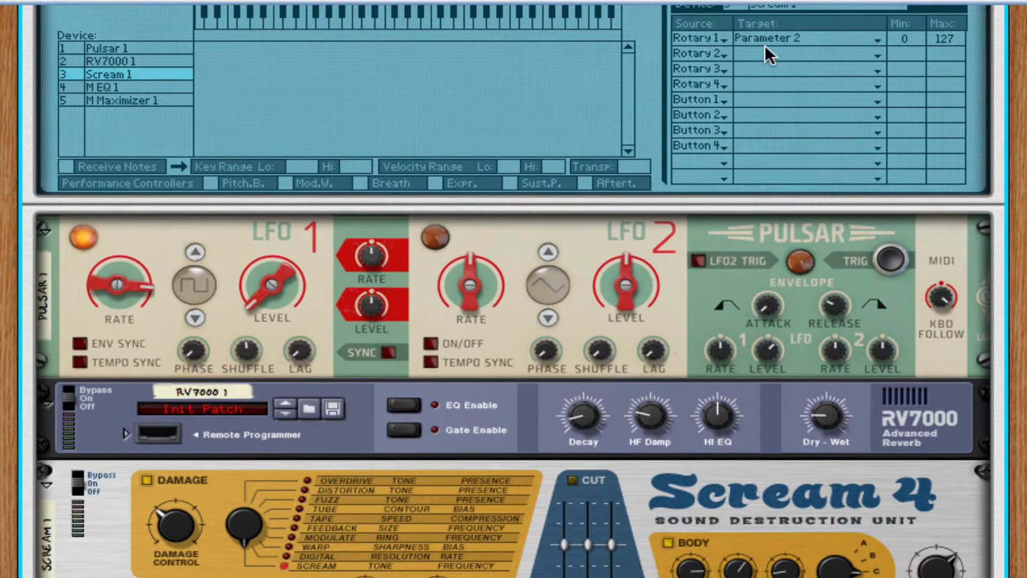
scroll(348, 94, up, 1)
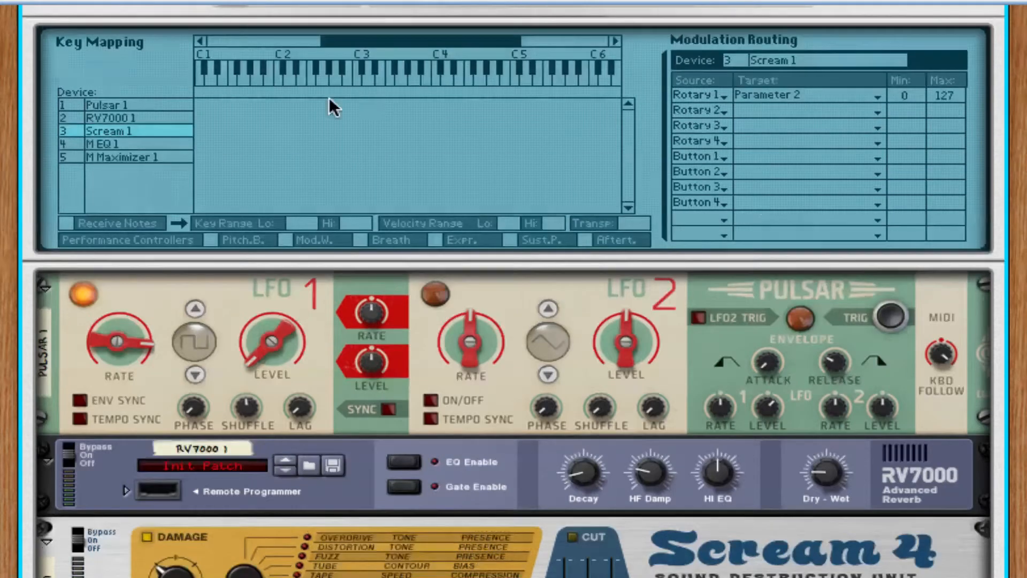
click(123, 103)
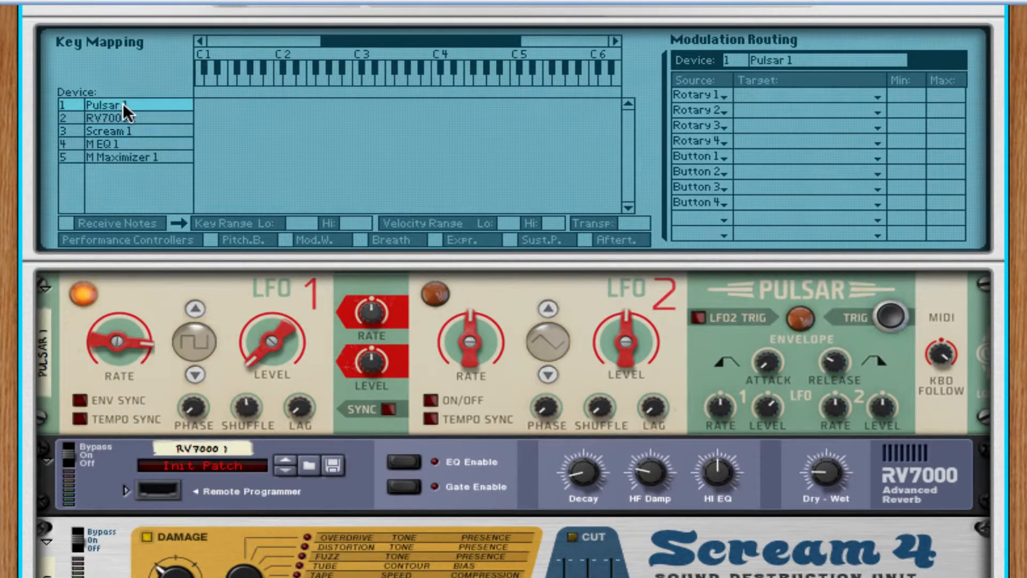
click(818, 99)
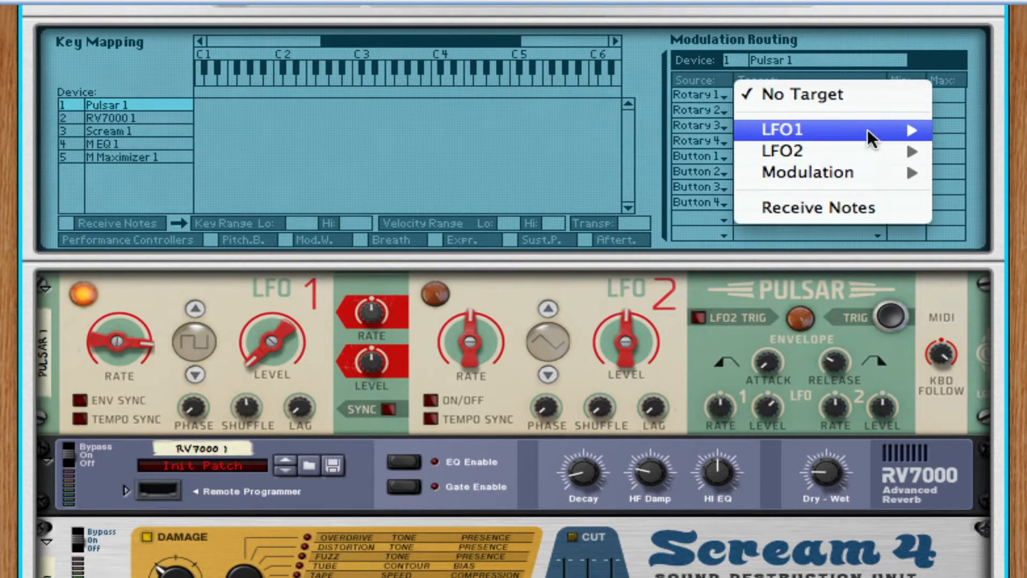
mouse_move(868, 129)
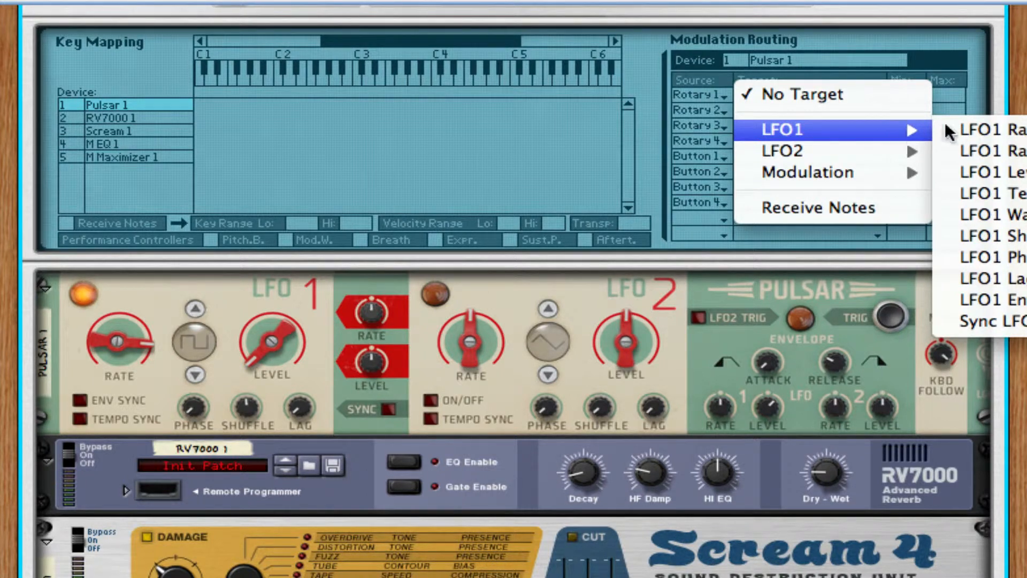
click(990, 235)
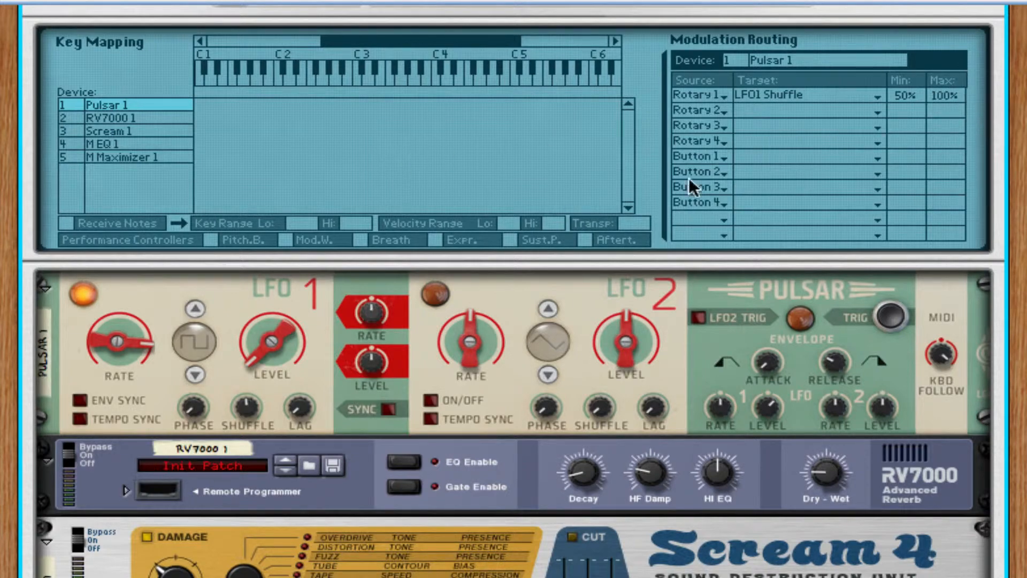
Step: Edit the remote override mapping of the Combinator's Rotary 1 and turn that knob down
scroll(684, 184, up, 5)
right_click(437, 310)
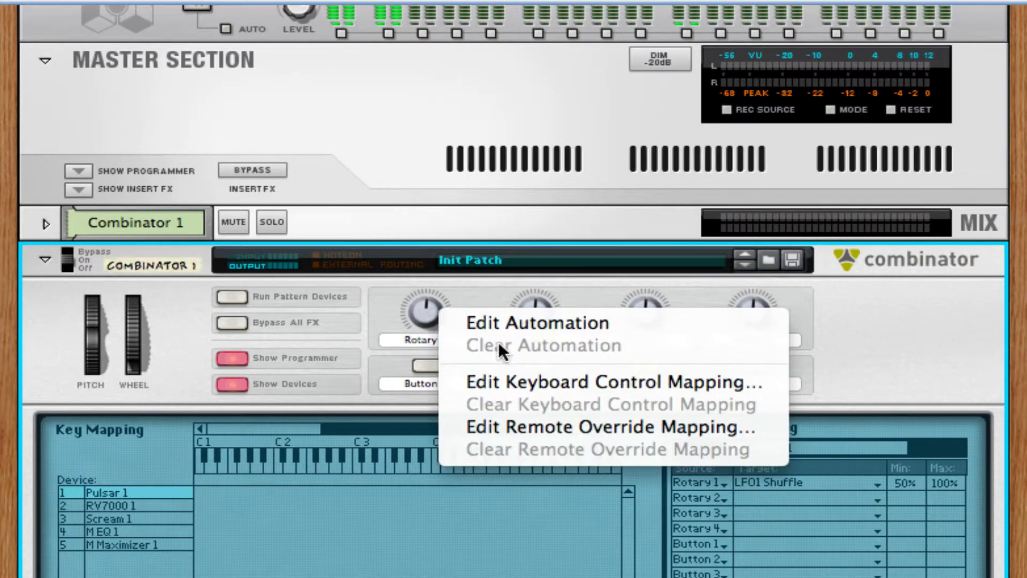
click(494, 420)
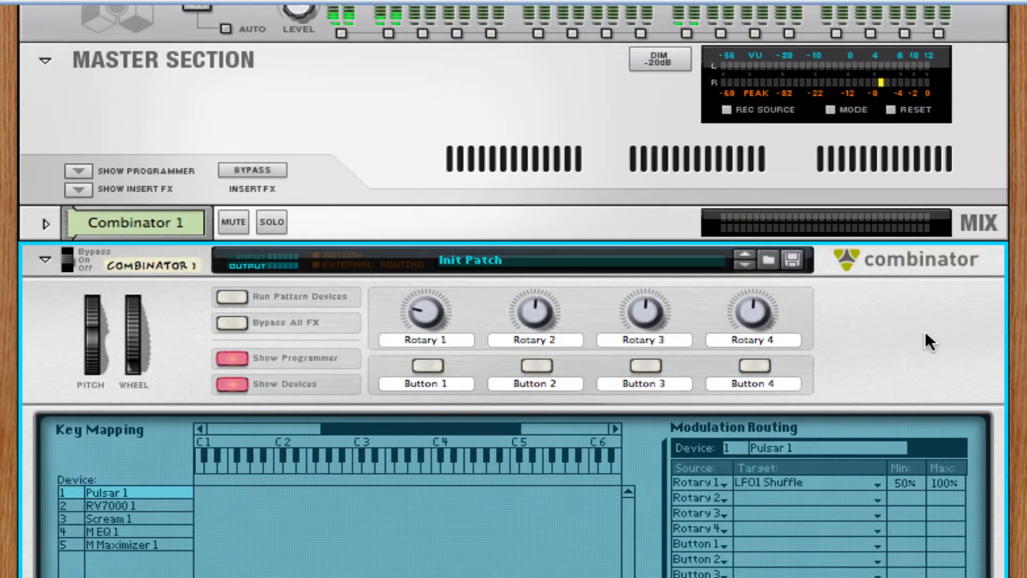
Step: Hide the Combinator's devices and save its patch as Analog Rate Synth
scroll(926, 333, down, 3)
click(230, 256)
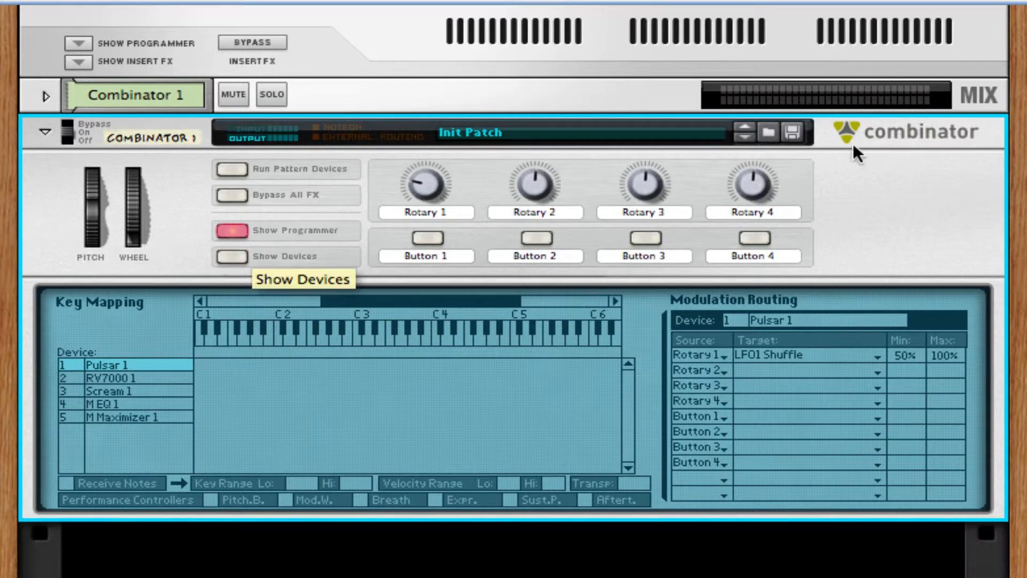
click(793, 133)
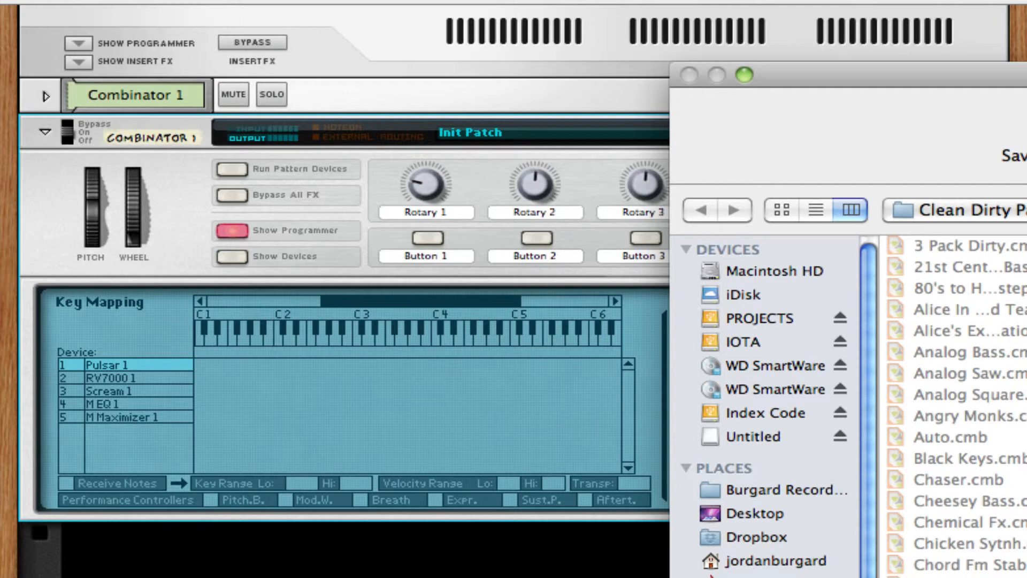
key(Return)
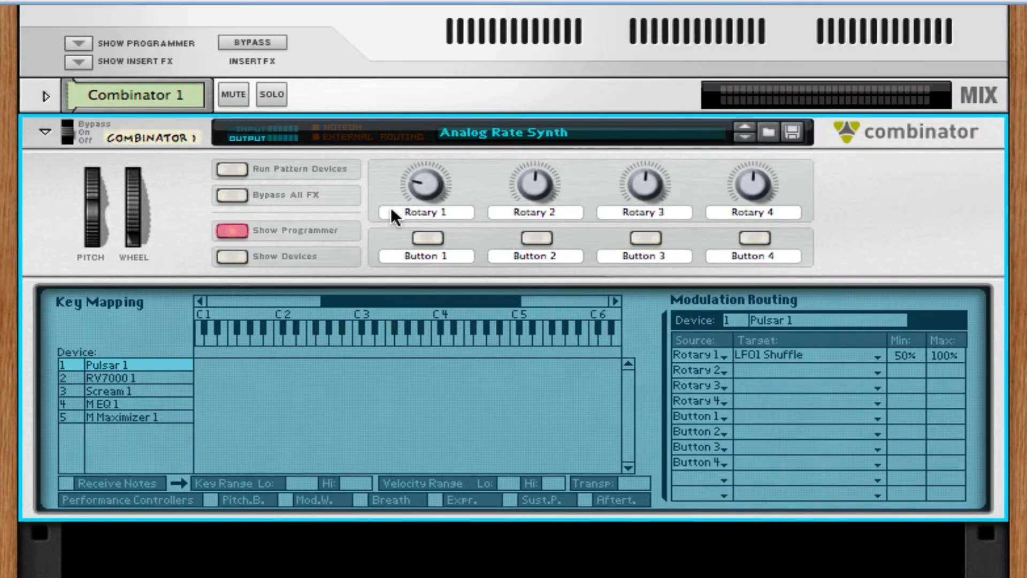
Step: Hide the Combinator's Programmer, select the Combinator and start playback
click(232, 230)
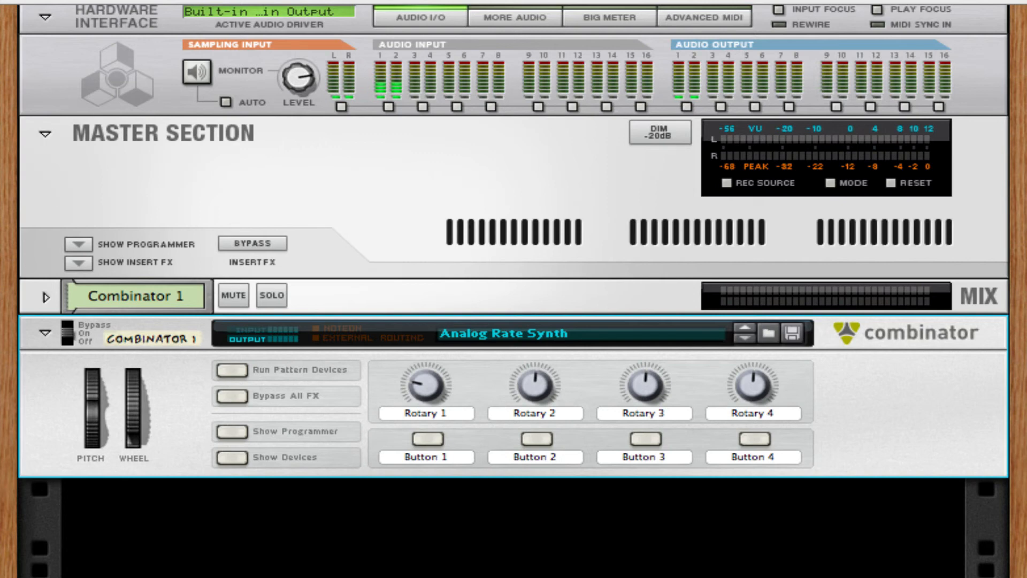
click(925, 405)
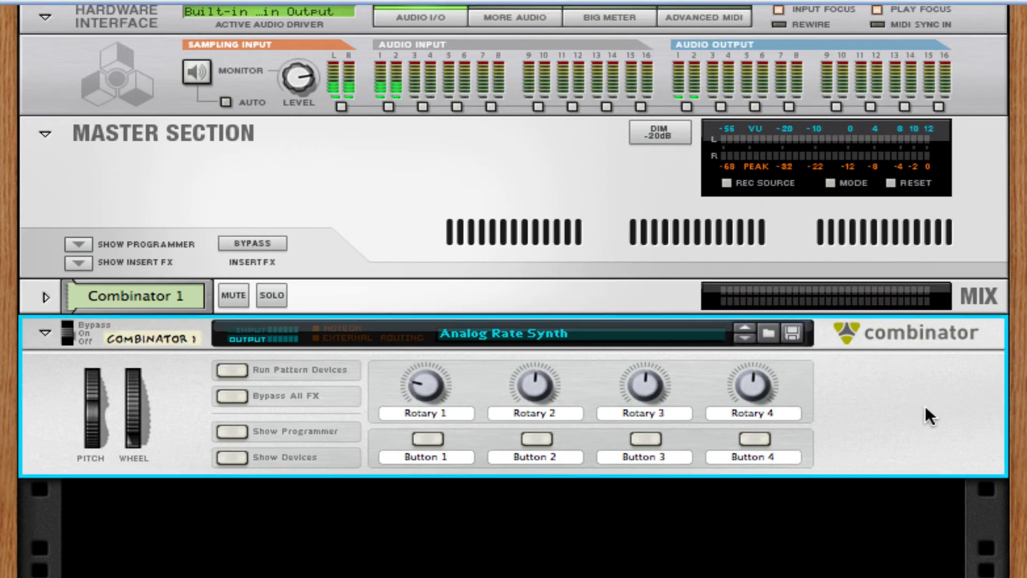
key(space)
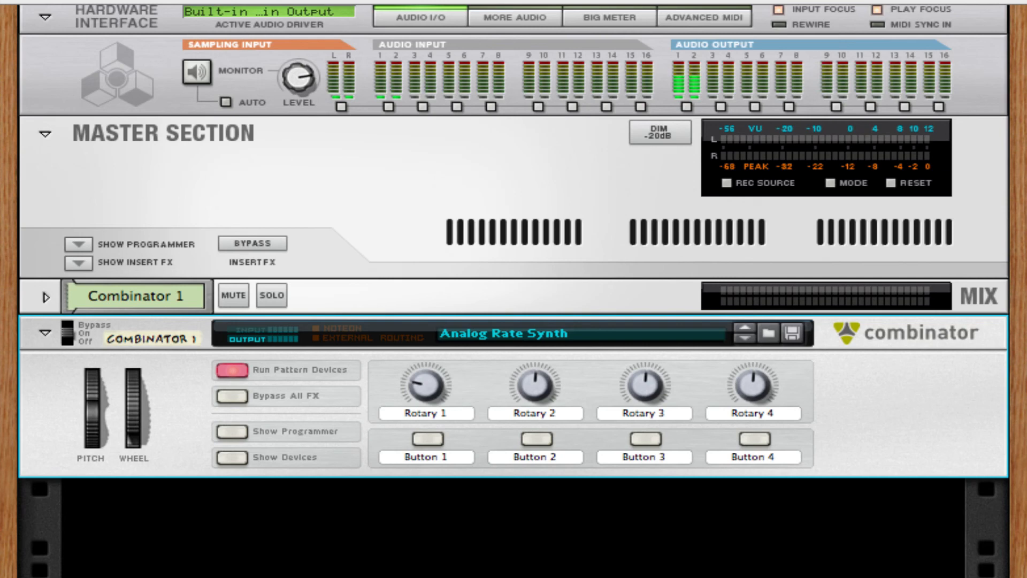
click(156, 1)
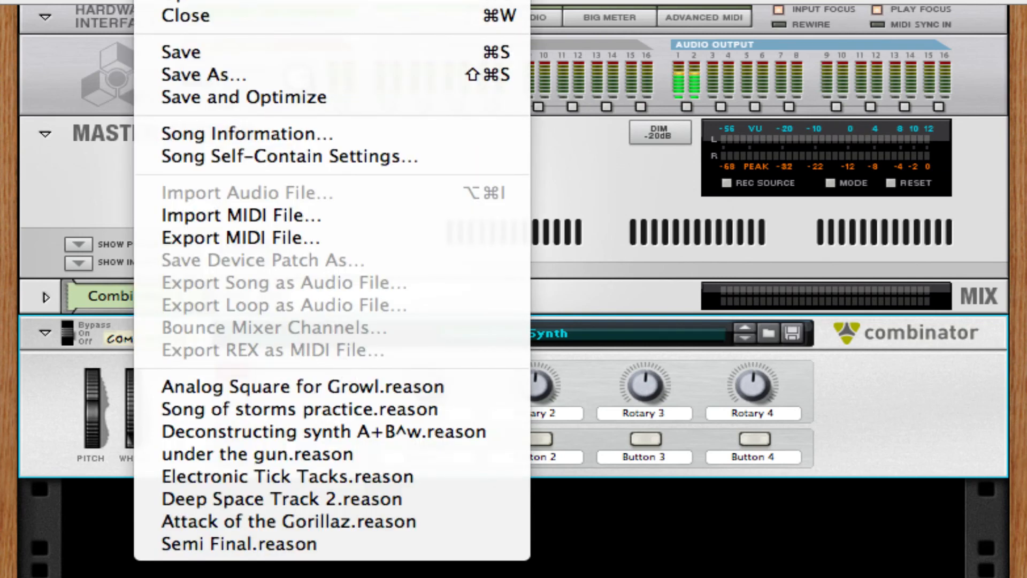
click(156, 1)
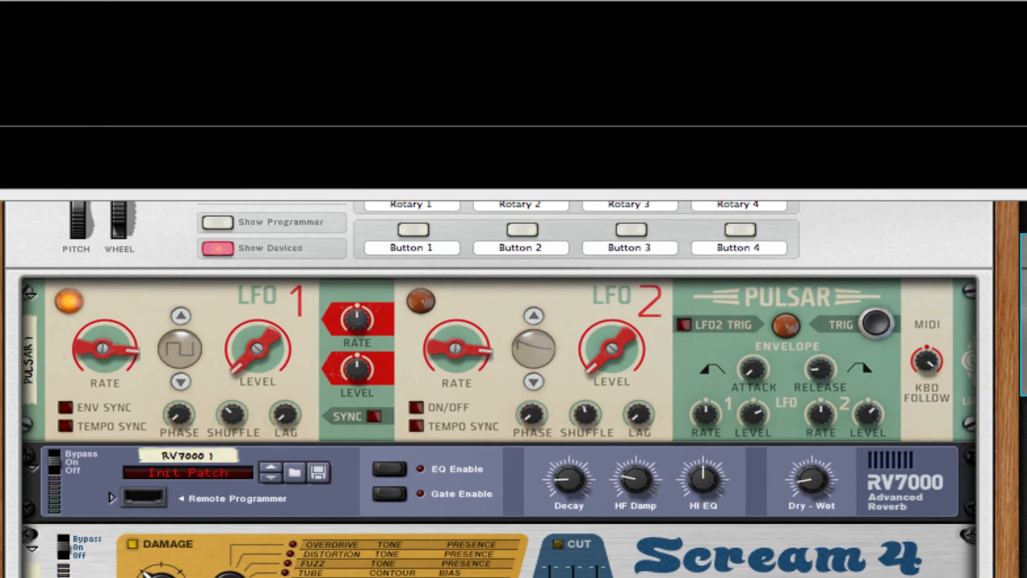
click(156, 0)
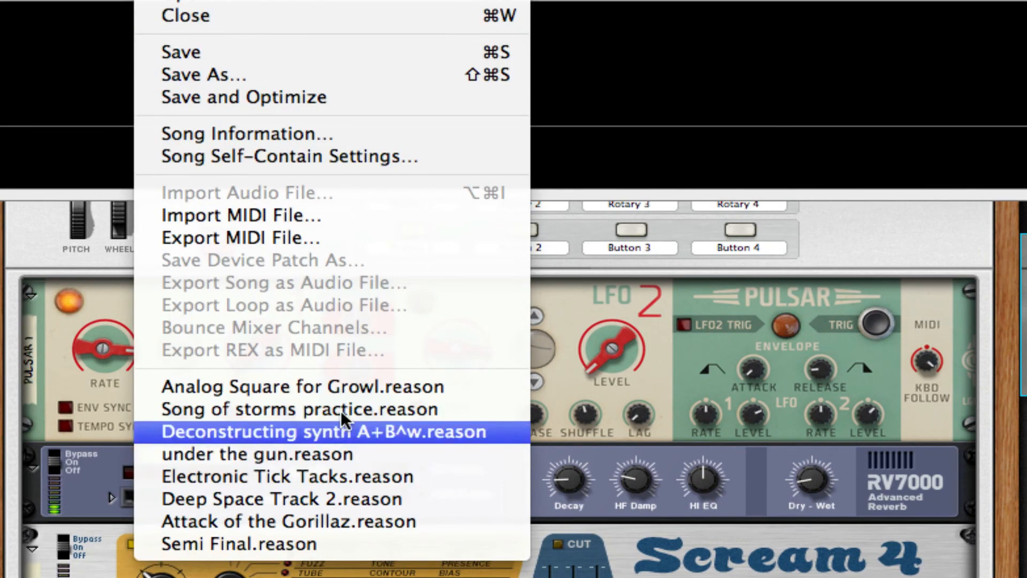
key(Escape)
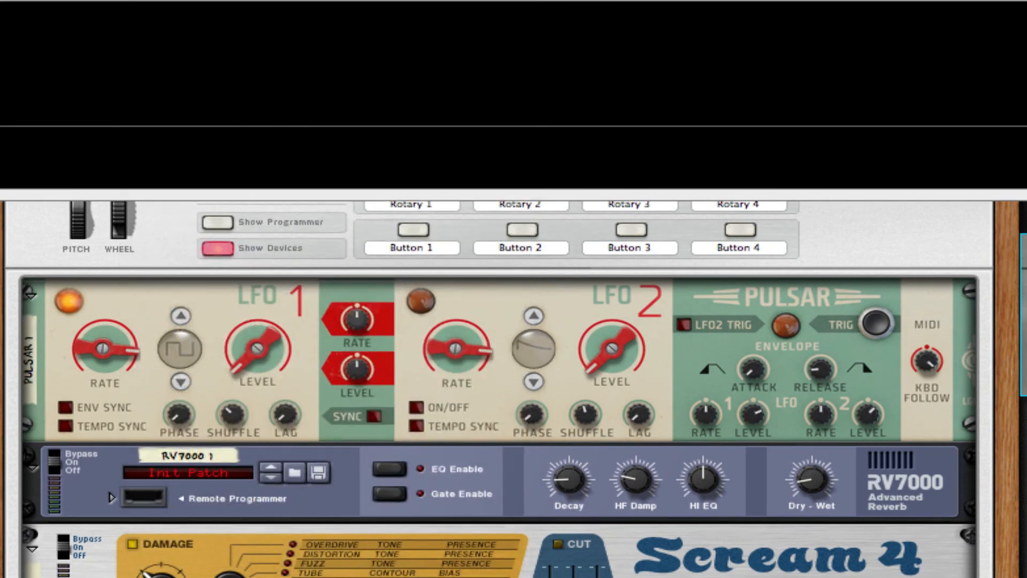